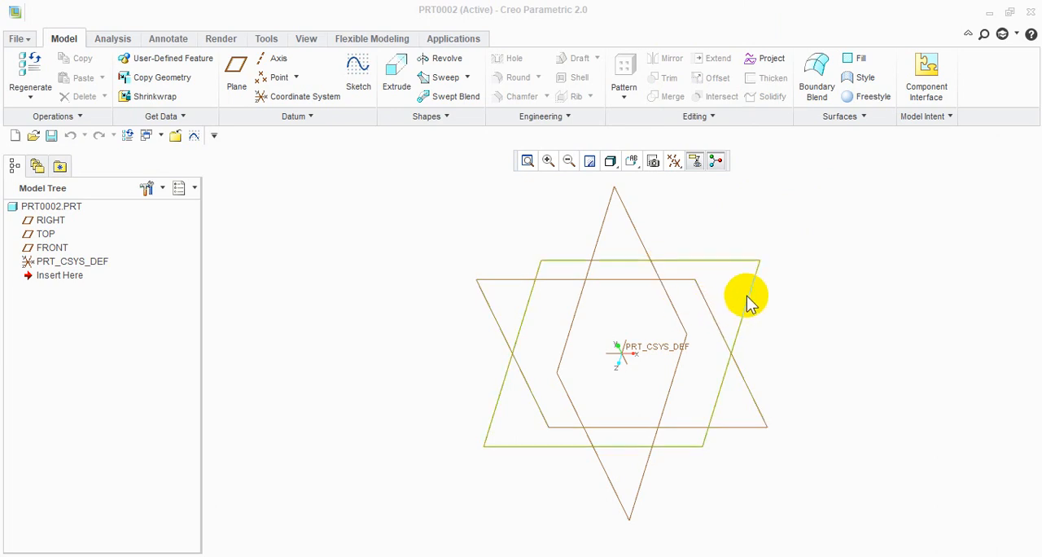
Sketch a rectangle on the TOP datum plane, nearly filling its outline, and extrude it 31.40 into a solid plate
left_click(749, 298)
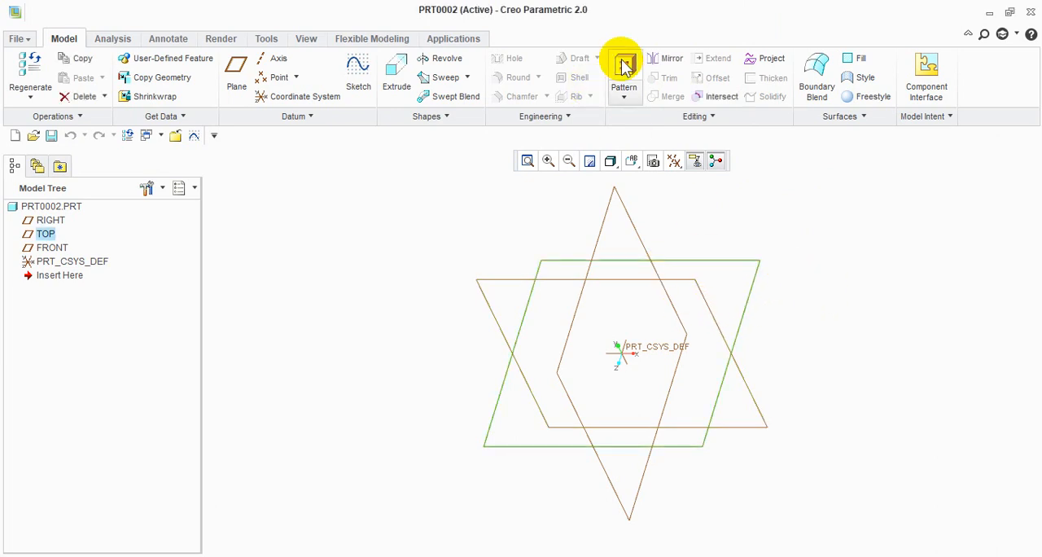
left_click(360, 81)
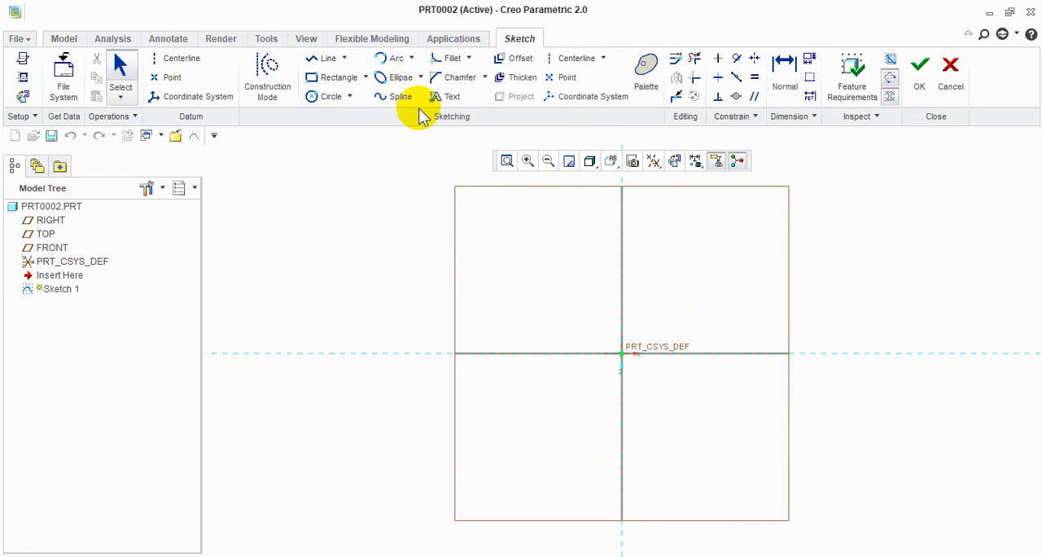
left_click(333, 76)
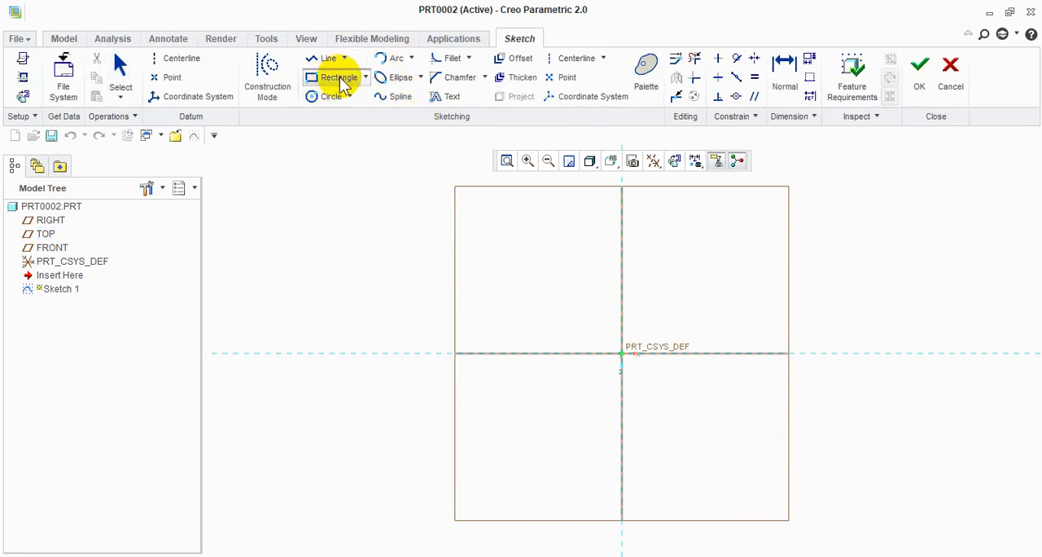
left_click(570, 285)
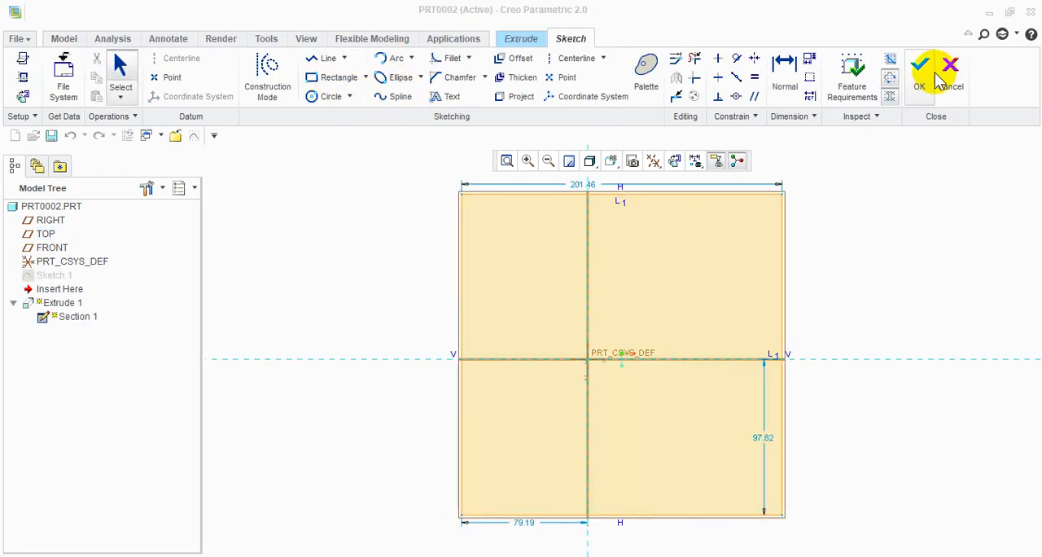
left_click(935, 75)
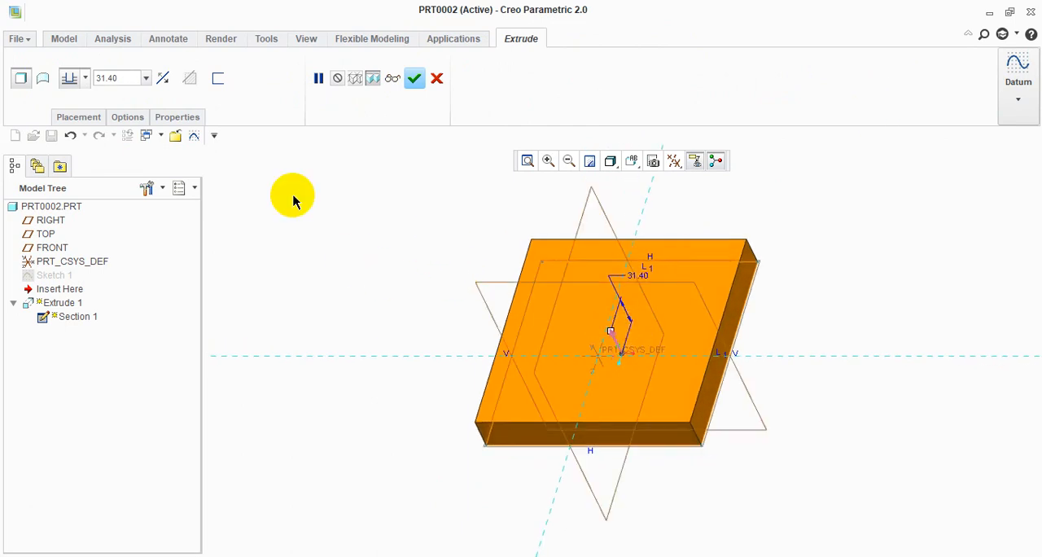
left_click(415, 79)
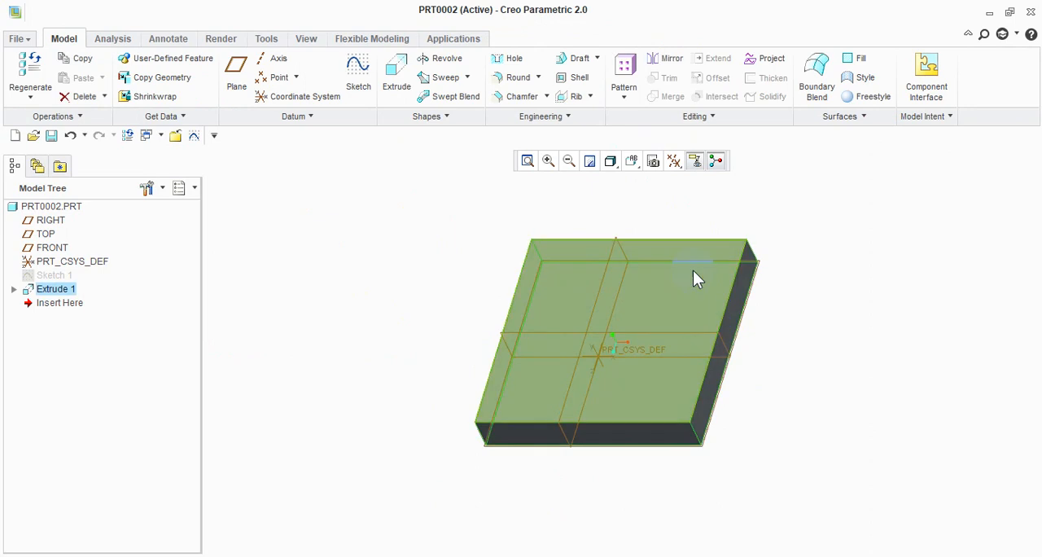
Sketch a small circle near a back corner of the plate's upper face and extrude it 71.66 outward as a pin
left_click(670, 269)
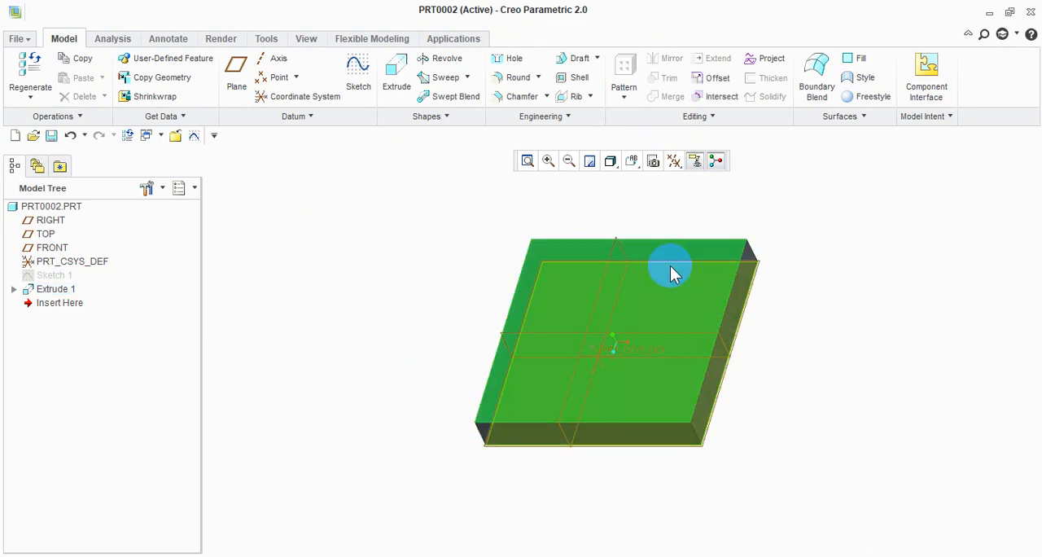
left_click(393, 95)
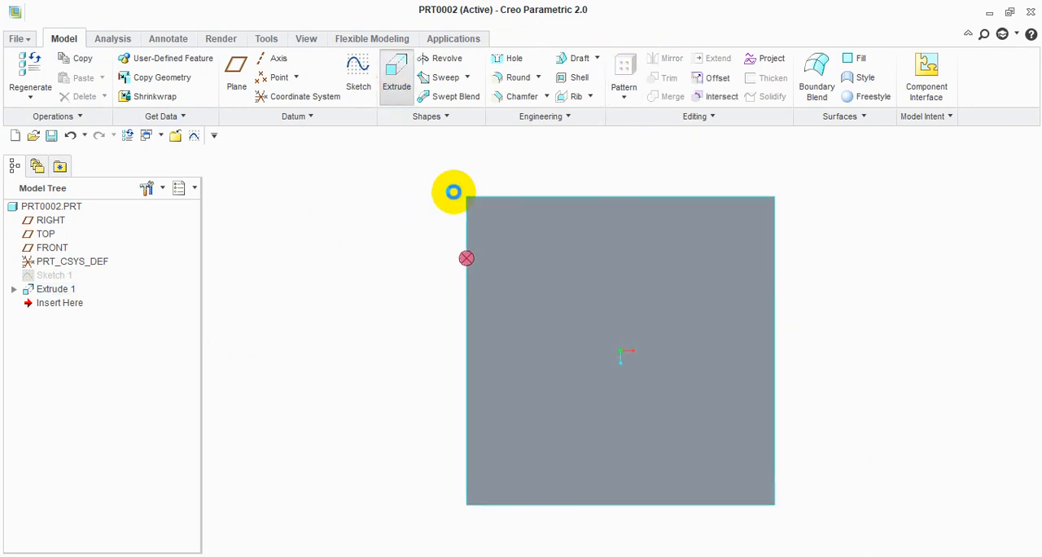
left_click(326, 96)
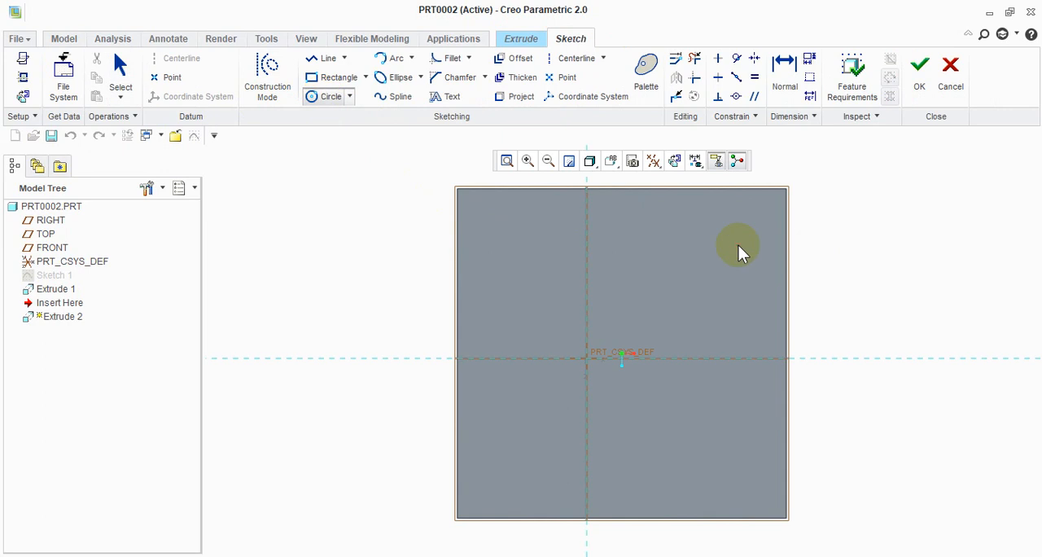
left_click(717, 226)
left_click(920, 65)
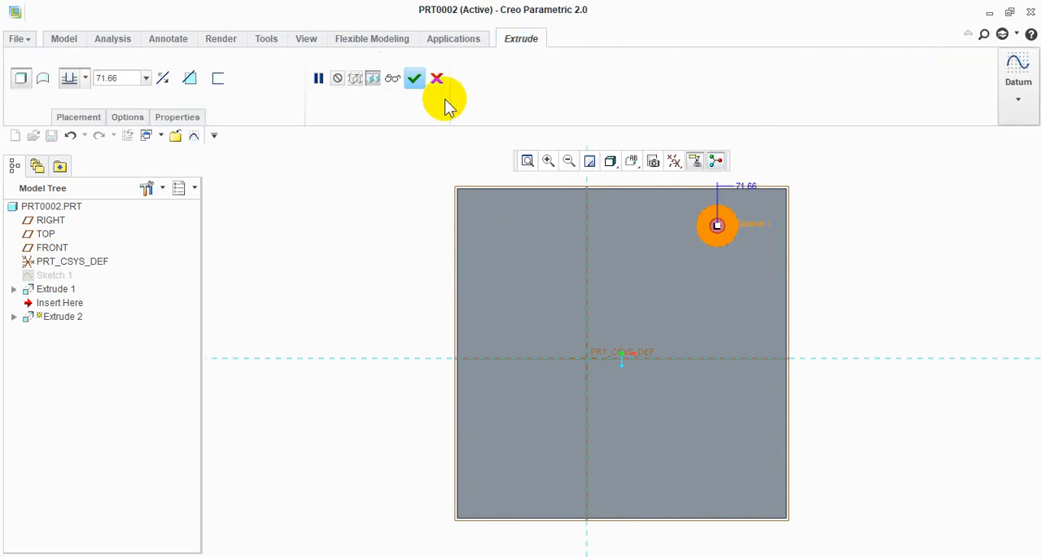
left_click(414, 78)
left_click(345, 169)
middle_click_drag(391, 134, 882, 283)
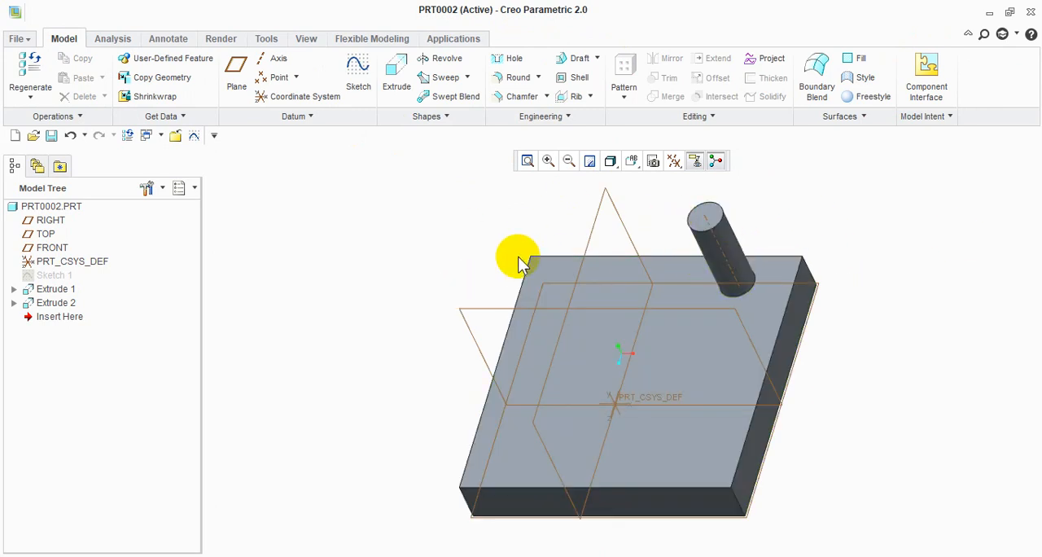
Mirror the upright cylindrical pin about the RIGHT datum plane
left_click(719, 237)
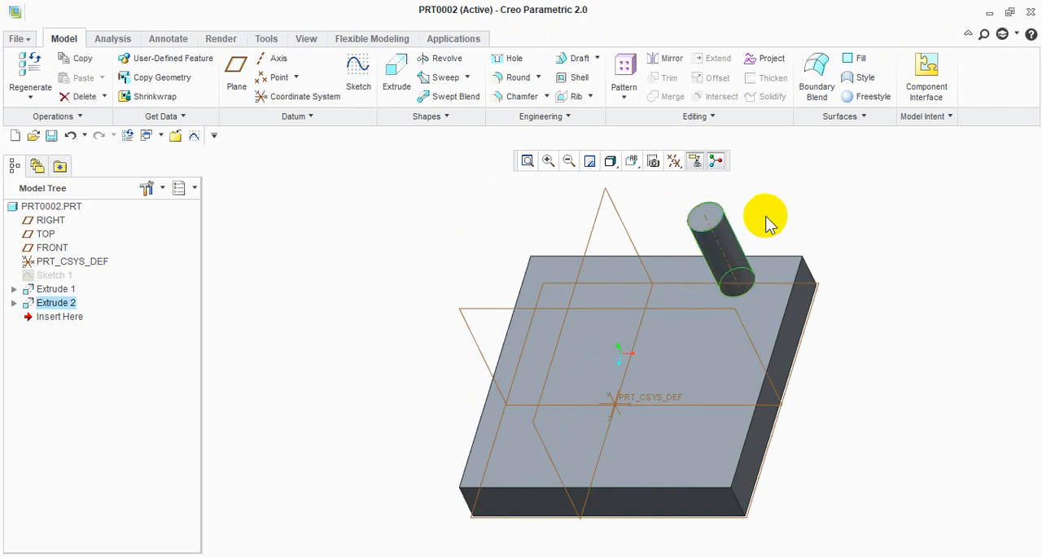
left_click(667, 59)
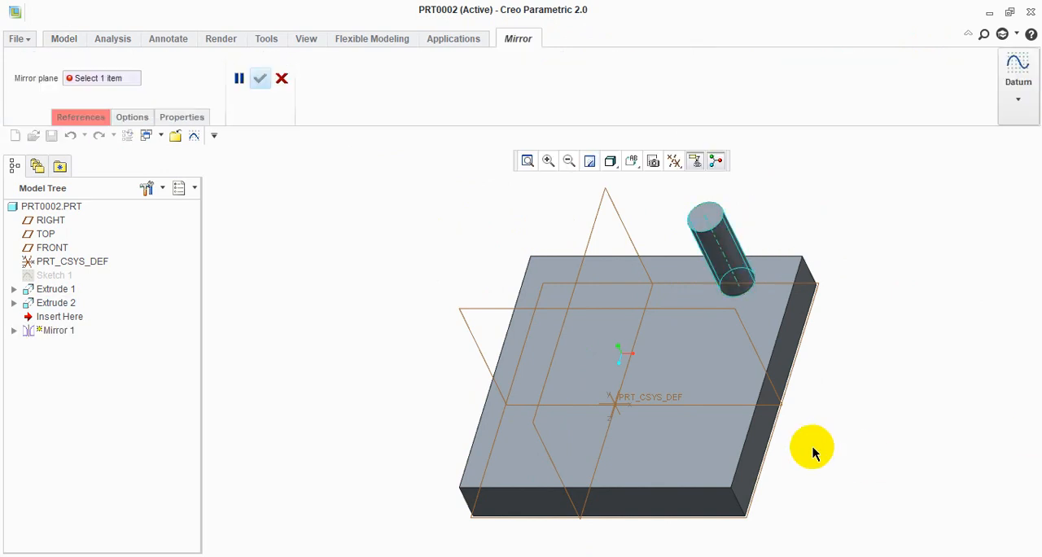
middle_click_drag(812, 448, 786, 445)
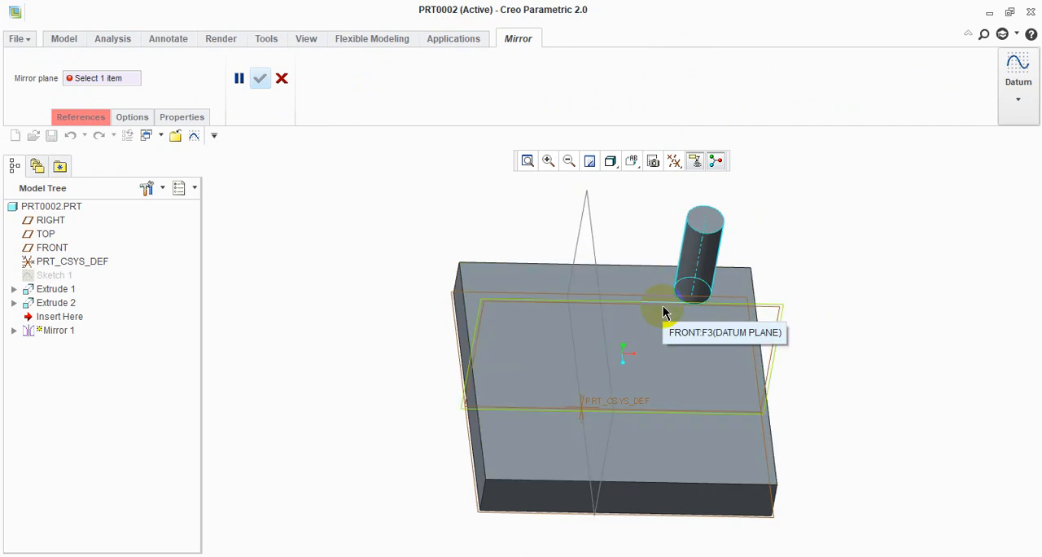
left_click(597, 248)
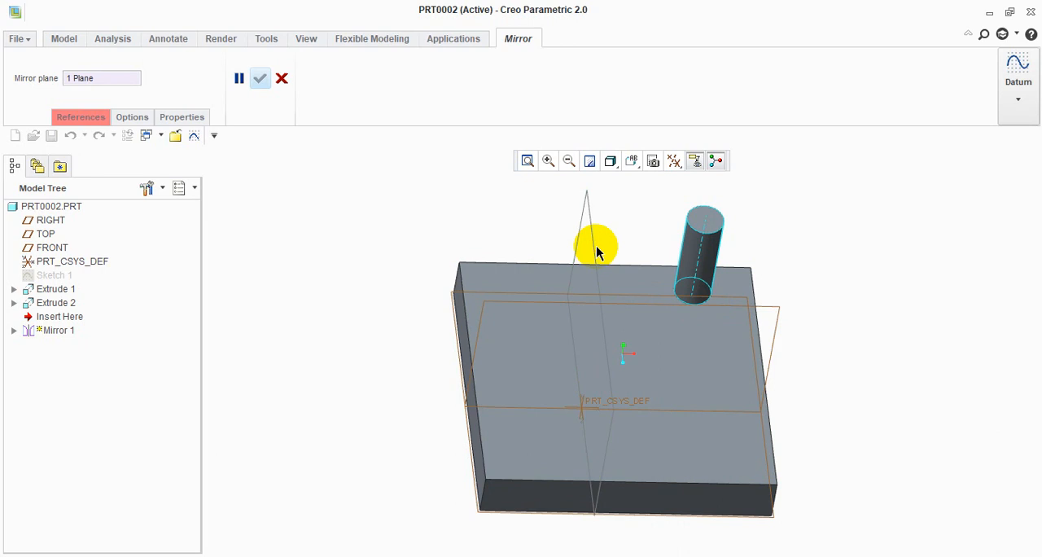
left_click(261, 79)
middle_click_drag(477, 342, 475, 274)
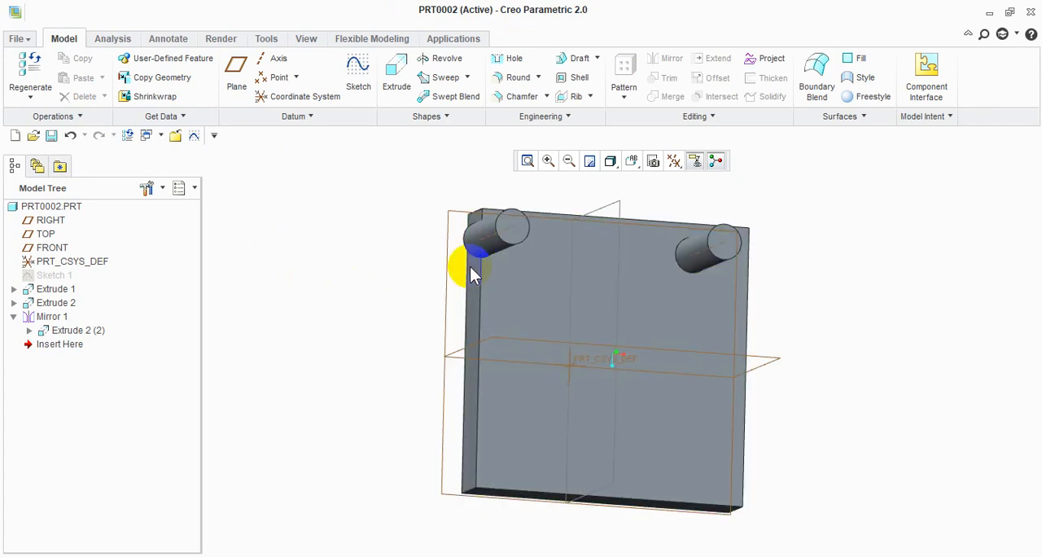
middle_click_drag(698, 414, 577, 384)
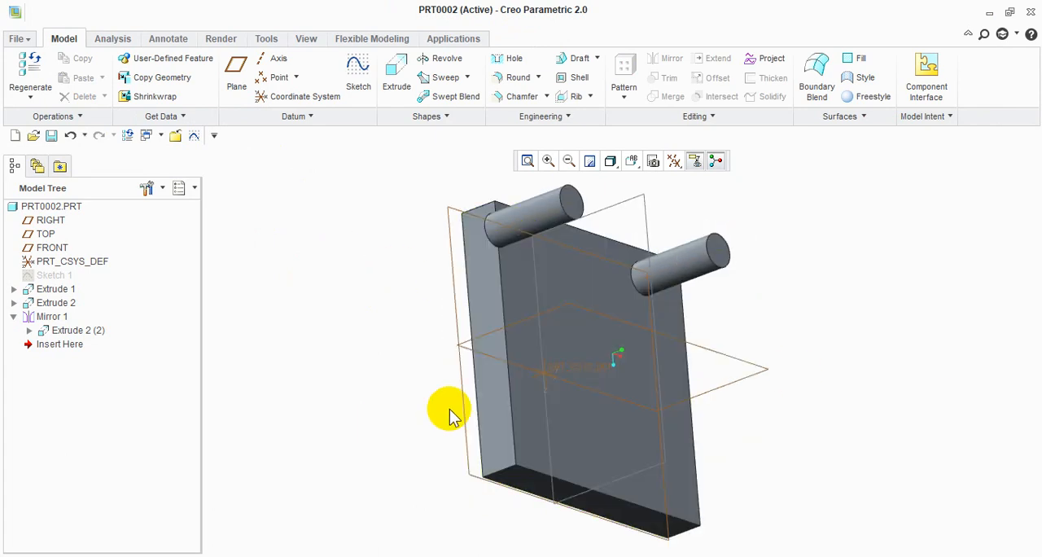
Sketch a small circle near the middle of the plate's narrow side face and extrude it 78.05 outward
middle_click_drag(924, 344, 797, 496)
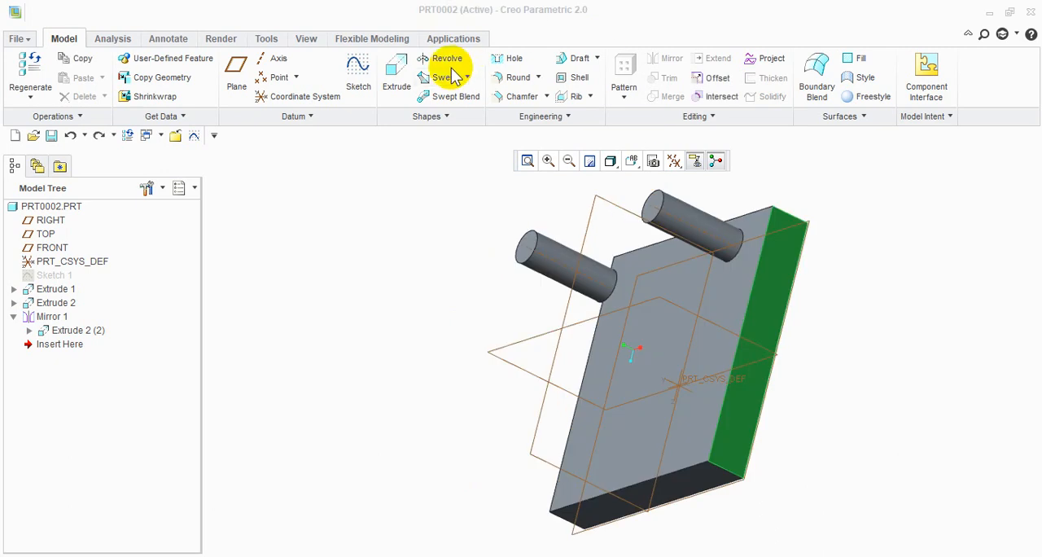
left_click(397, 72)
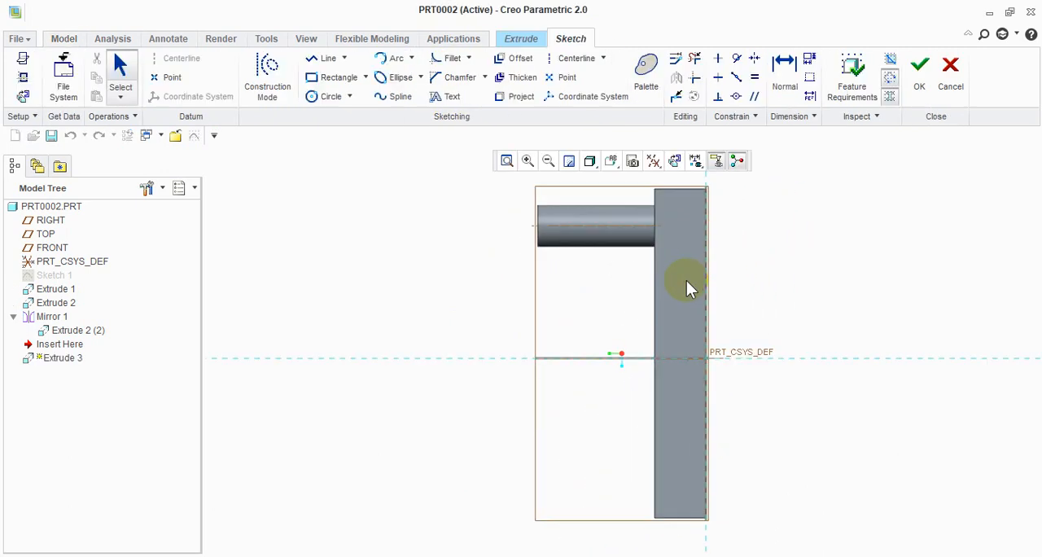
left_click(322, 96)
left_click(677, 334)
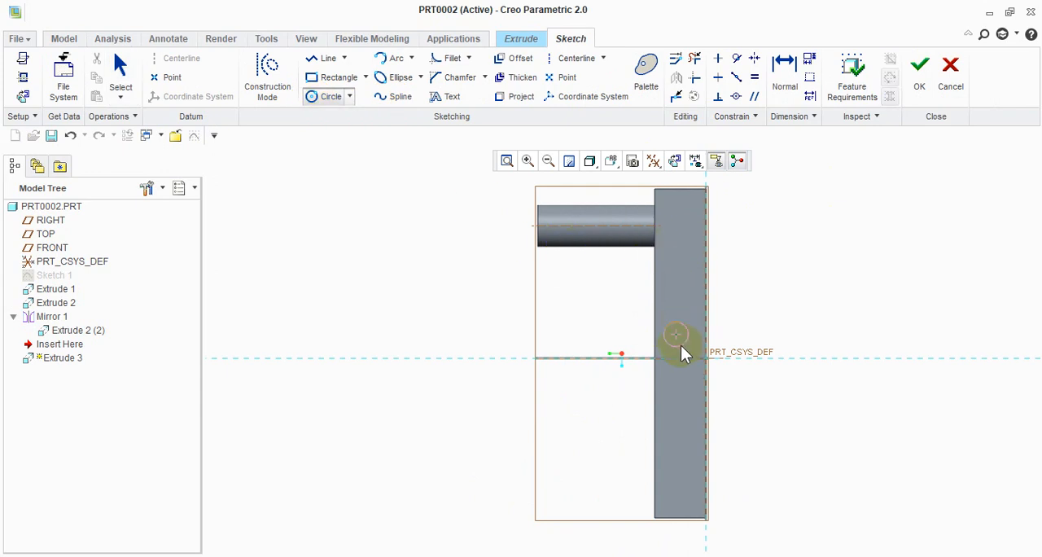
left_click(680, 346)
left_click(921, 65)
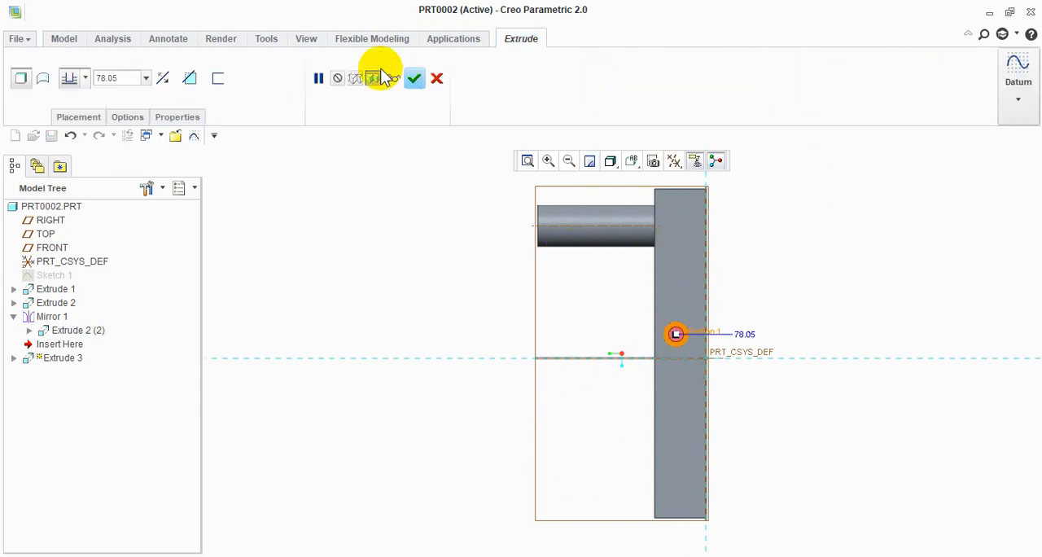
left_click(413, 79)
Mirror the thin side pin about the RIGHT datum plane and restore the default view orientation
middle_click_drag(476, 316, 526, 326)
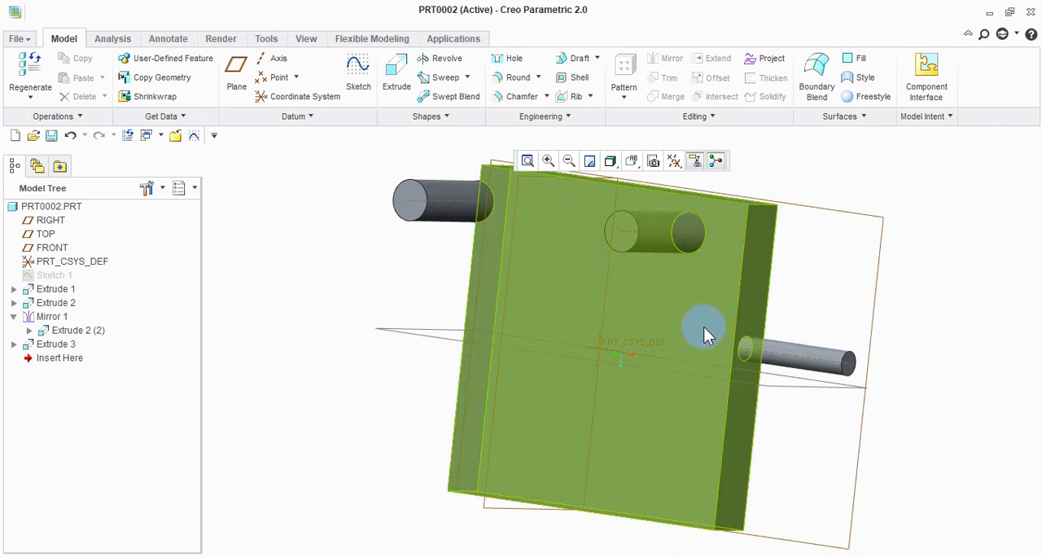
scroll(705, 332, "up", 3)
middle_click_drag(706, 334, 751, 391)
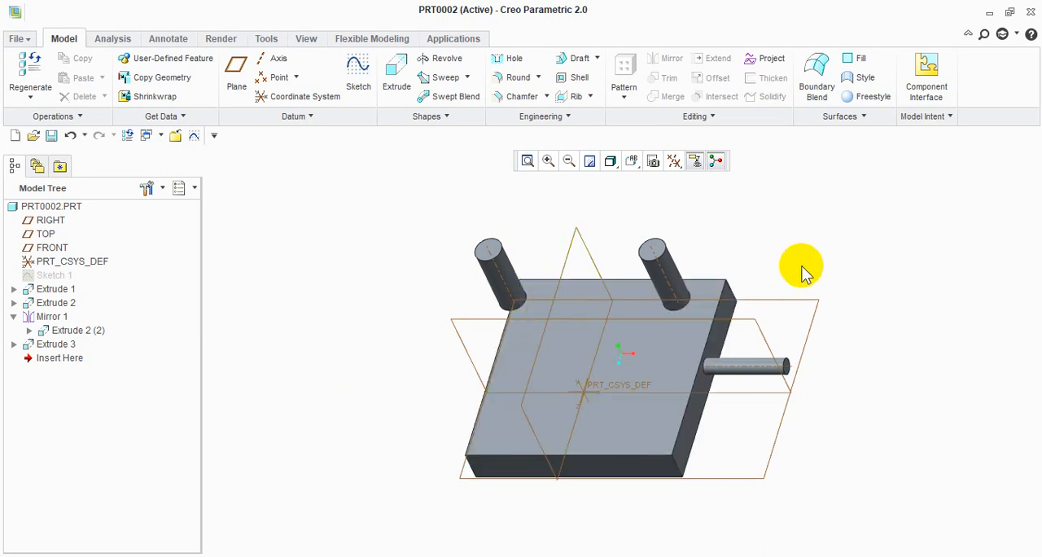
left_click(754, 373)
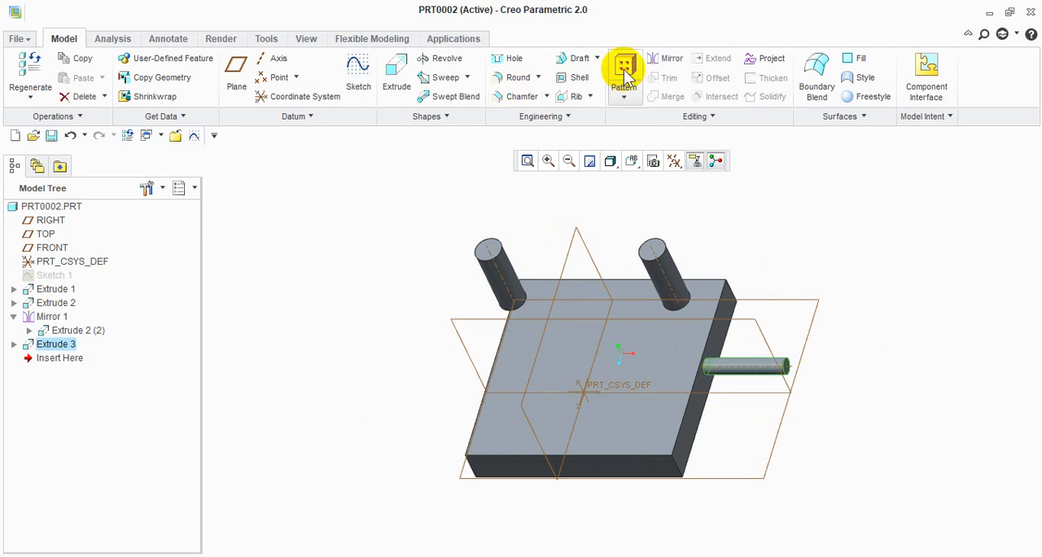
left_click(668, 59)
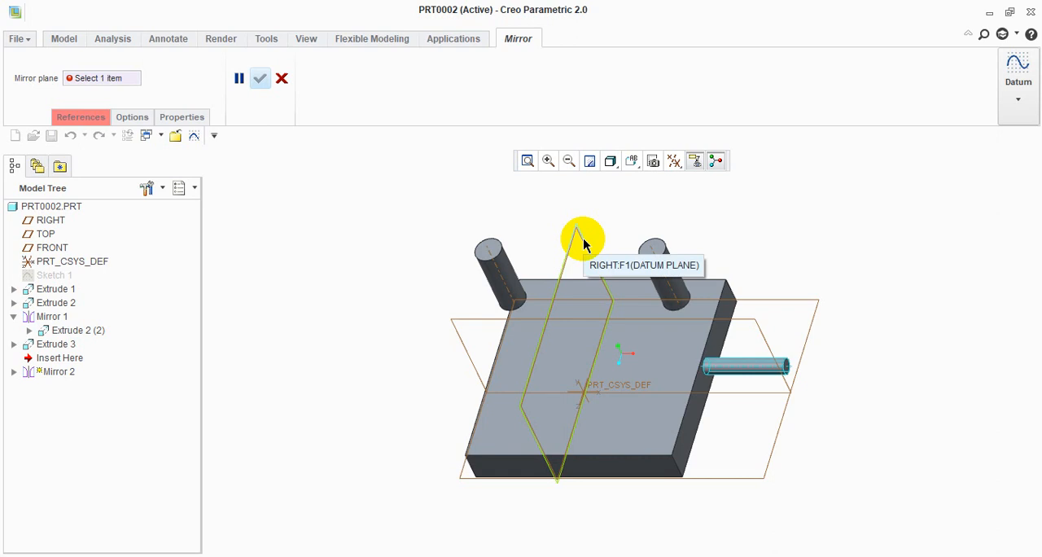
scroll(814, 370, "up", 2)
middle_click_drag(815, 371, 803, 398)
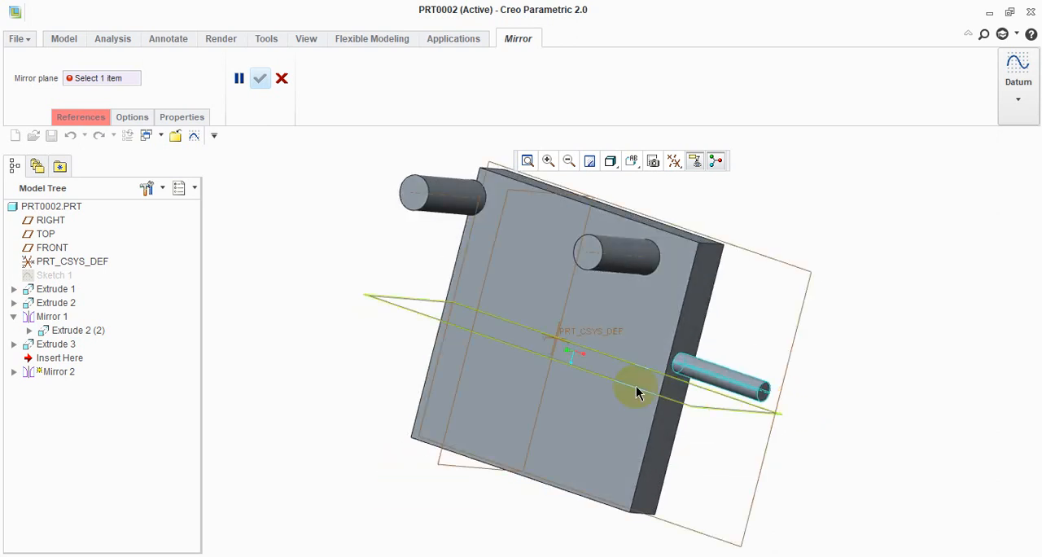
left_click(498, 224)
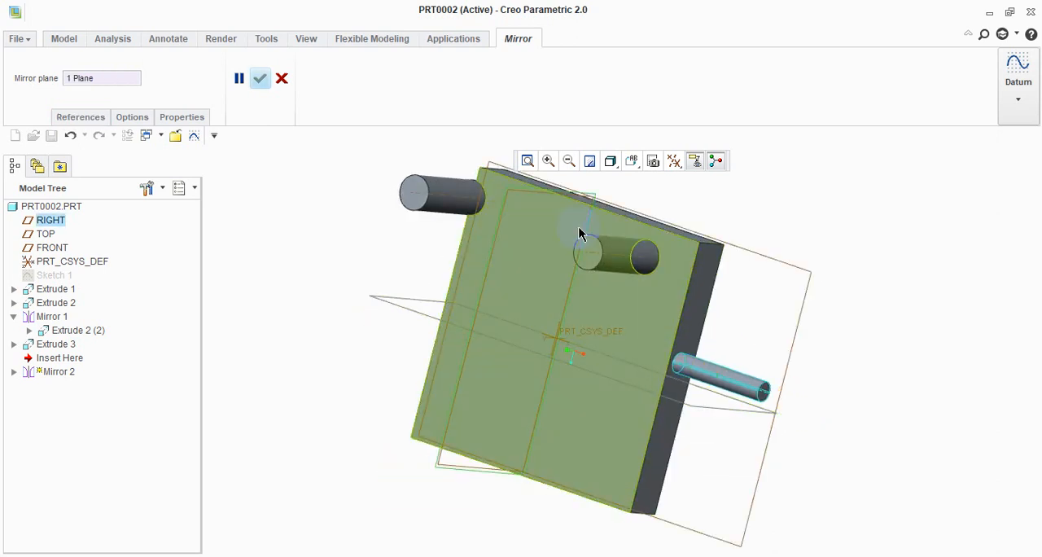
left_click(260, 78)
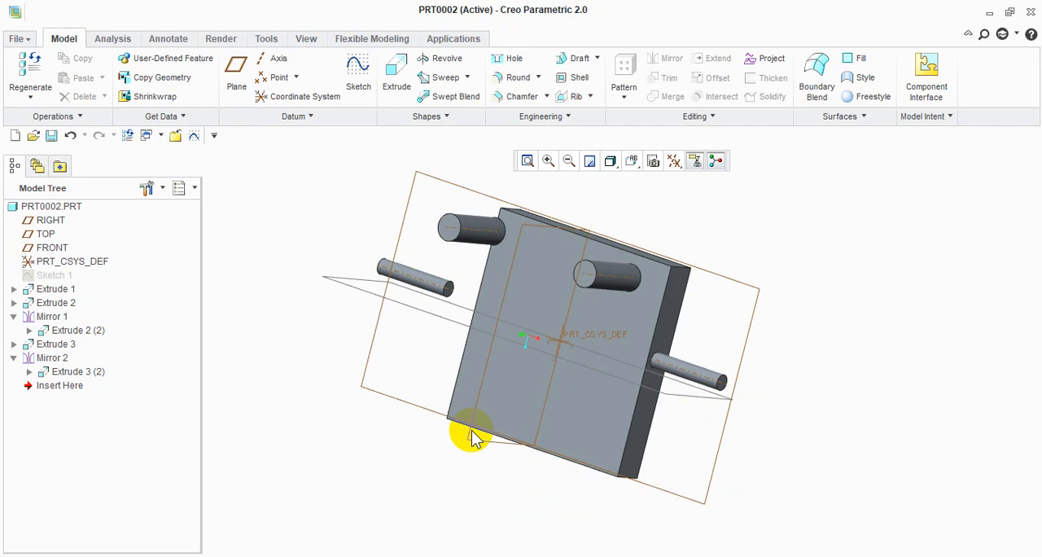
middle_click_drag(465, 431, 473, 377)
left_click(854, 261)
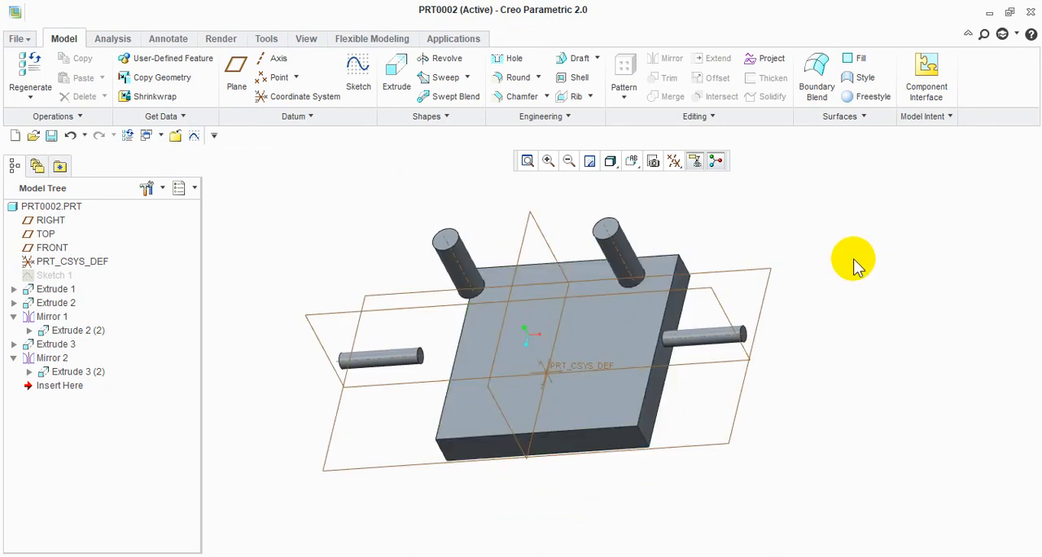
key("ctrl+d")
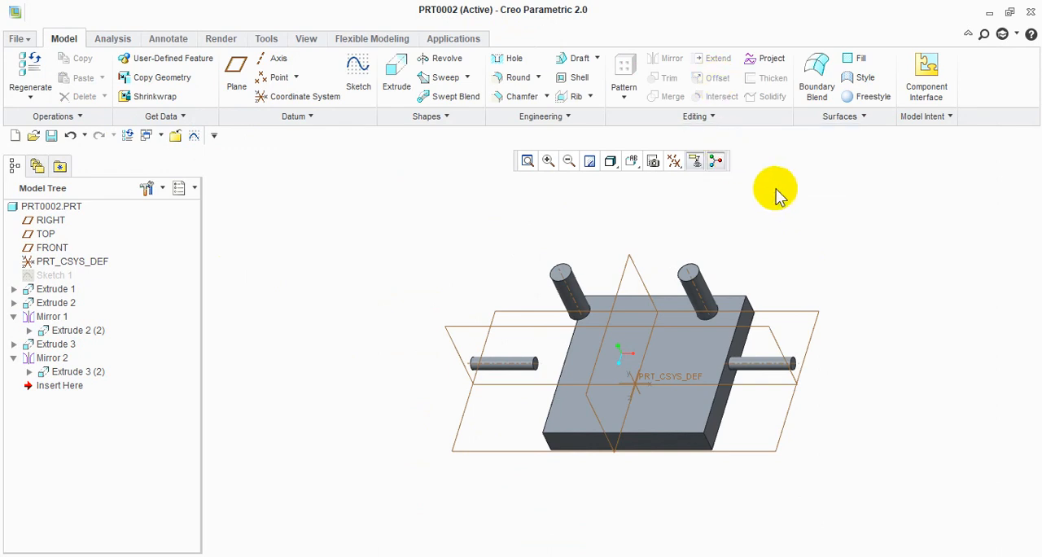
Undo both mirrors and all three extrusions, going back to the rectangle sketch
key("ctrl+z")
key("ctrl+z")
key("ctrl+z")
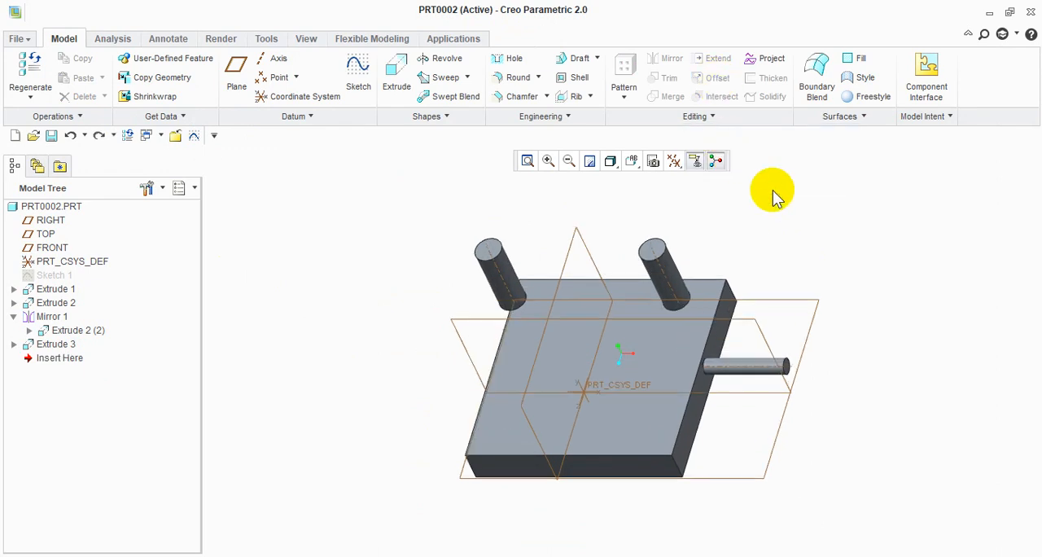
key("ctrl+z")
key("ctrl+z")
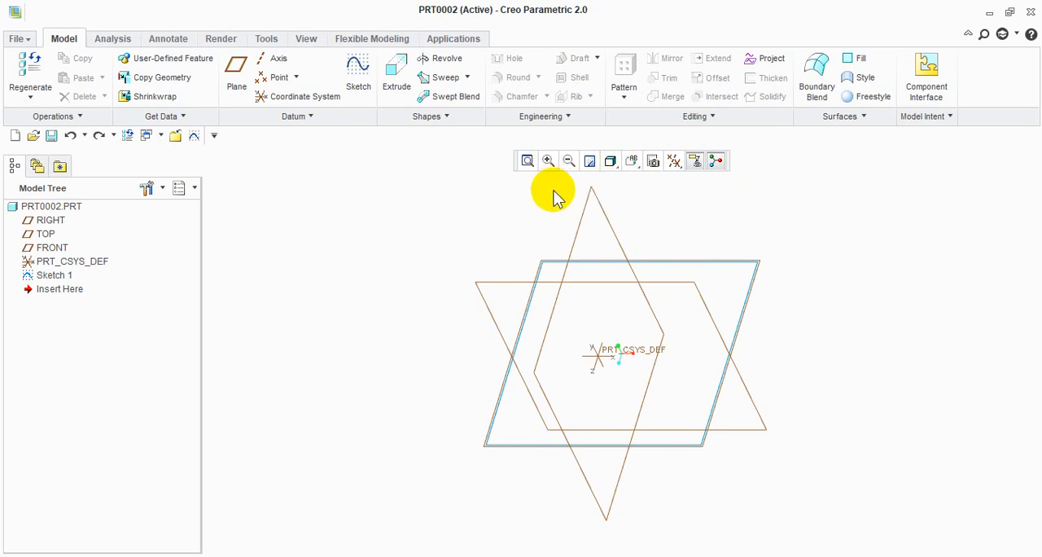
Delete the remaining rectangle sketch from the part
right_click(63, 278)
left_click(130, 303)
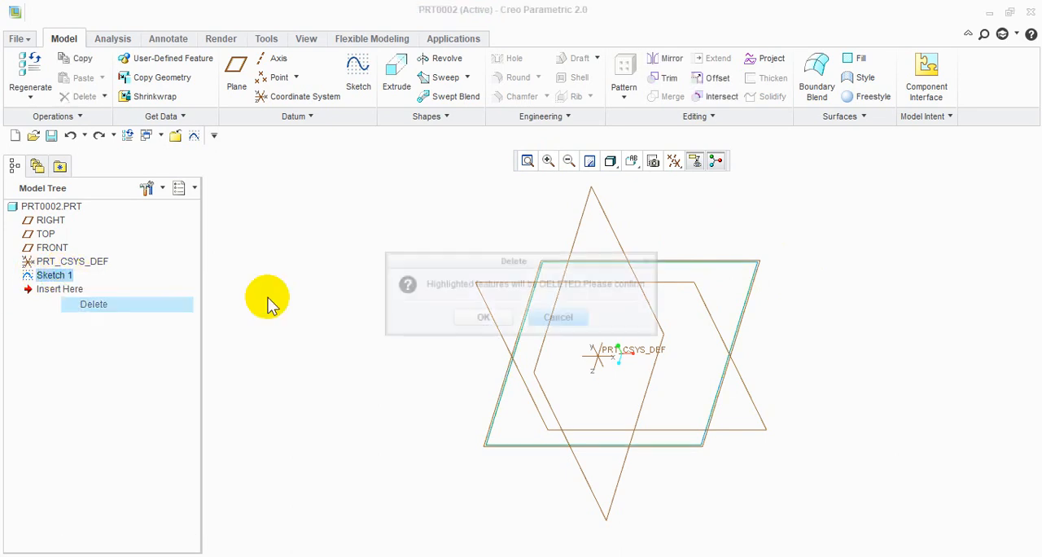
left_click(489, 315)
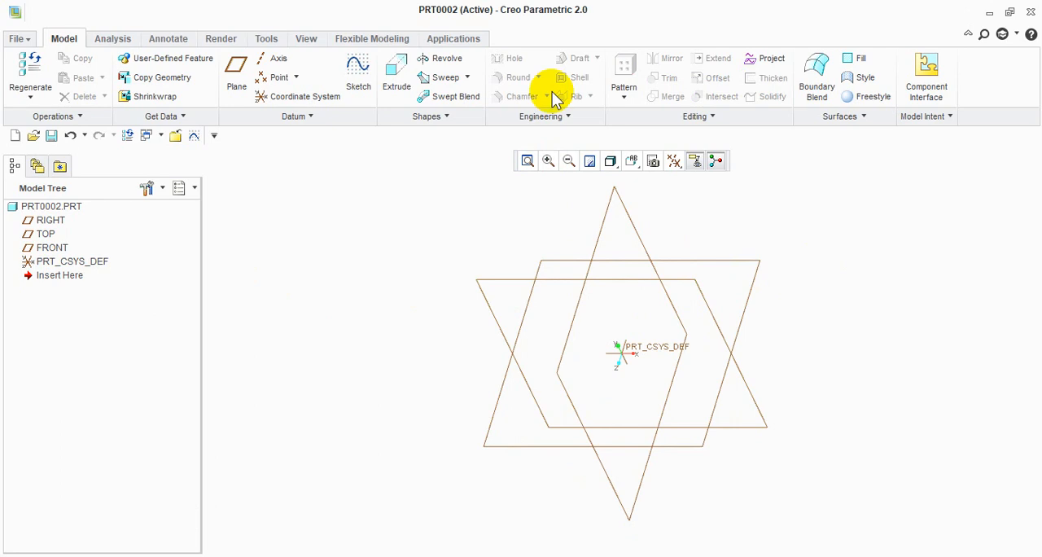
Start an Extrude on the TOP plane and sketch a circle centred on the origin as its profile
left_click(716, 269)
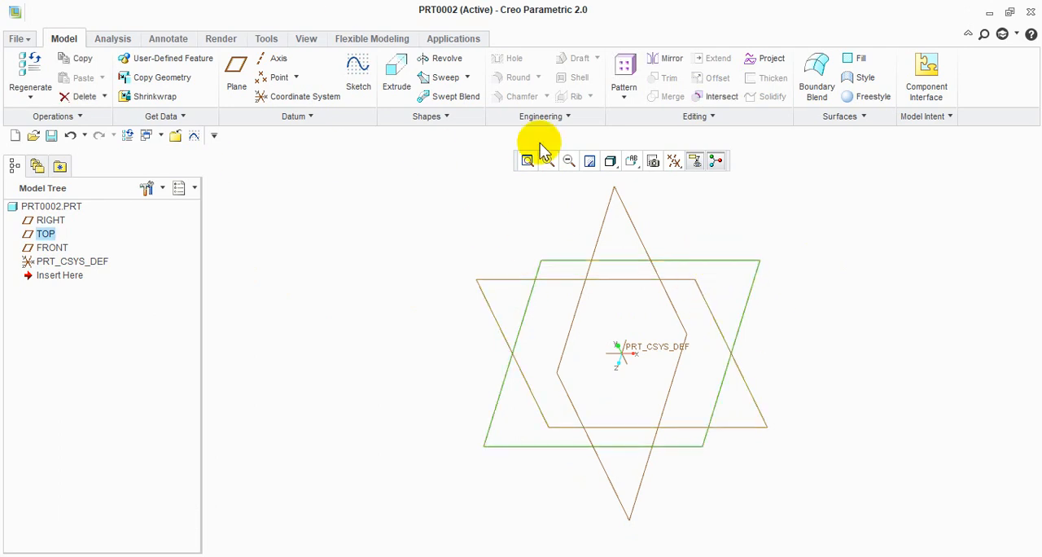
left_click(396, 75)
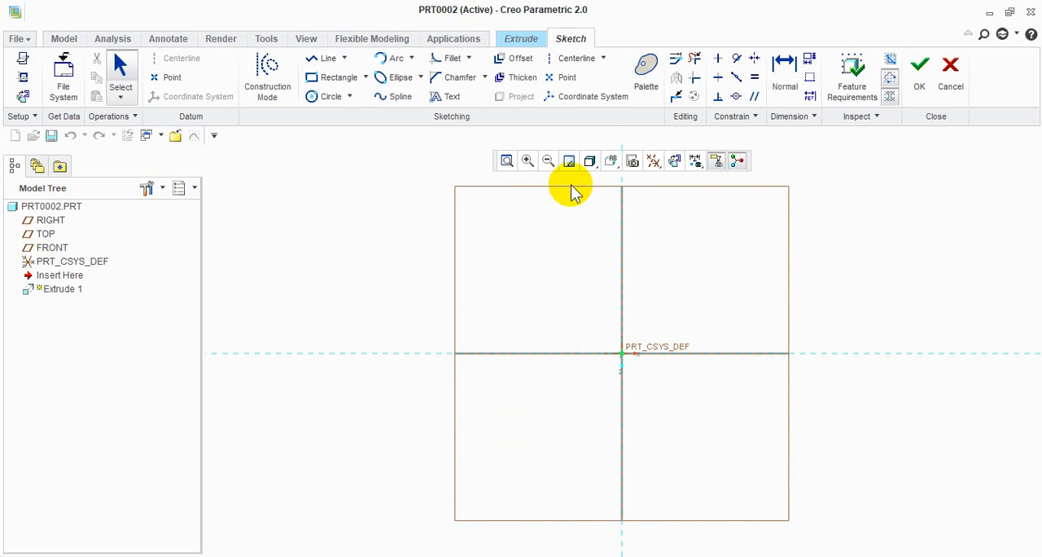
left_click(322, 96)
left_click(622, 355)
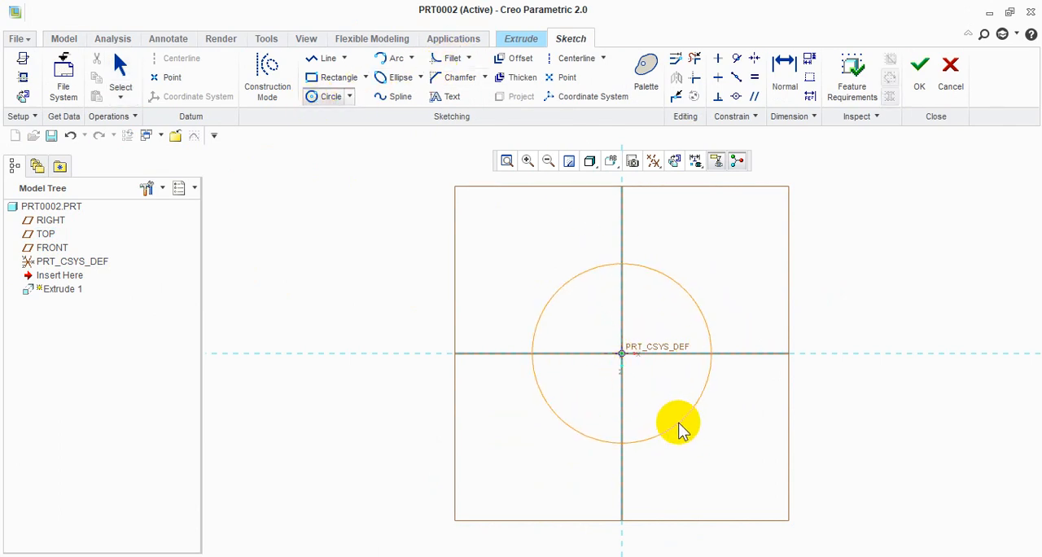
left_click(678, 427)
left_click(922, 79)
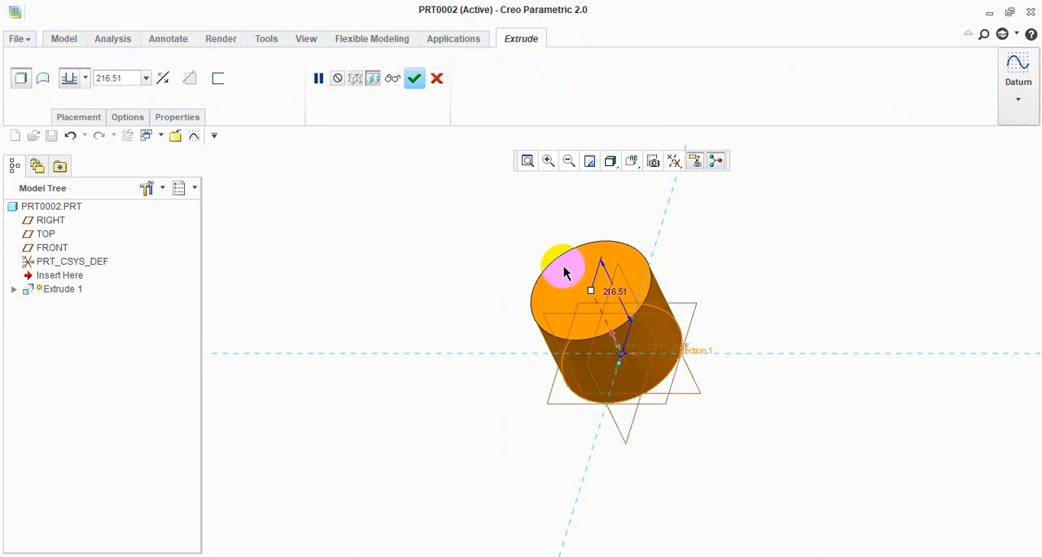
Extrude the circle as a surface to a depth of 591.90
left_click_drag(592, 297, 503, 132)
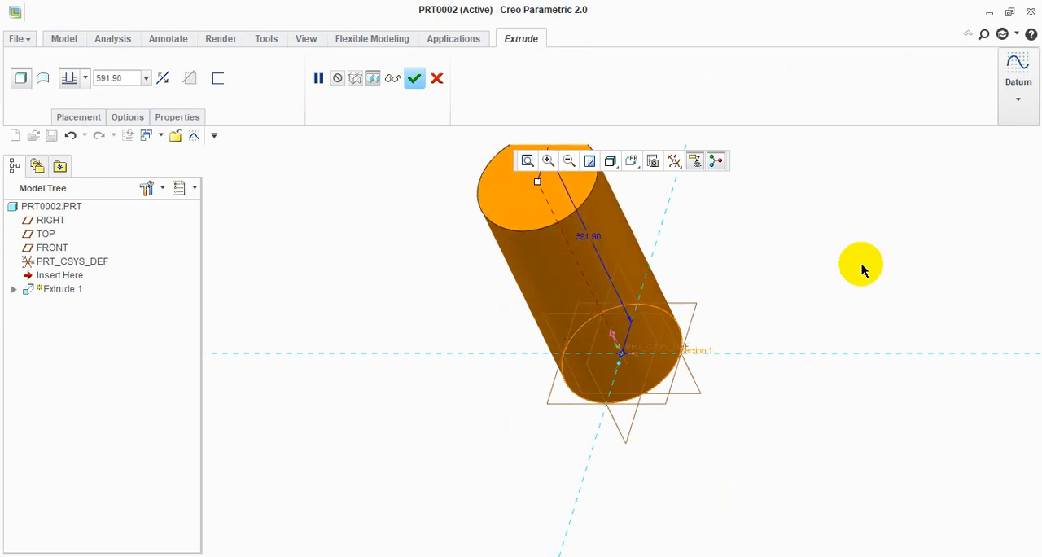
left_click(43, 78)
middle_click_drag(407, 321, 446, 324)
left_click(414, 78)
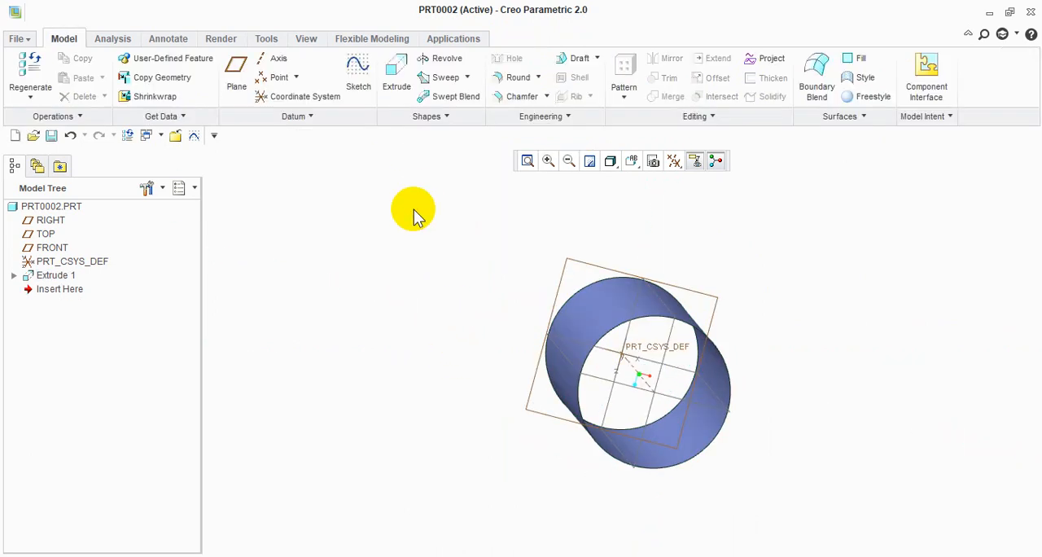
middle_click_drag(796, 306, 771, 350)
left_click(888, 321)
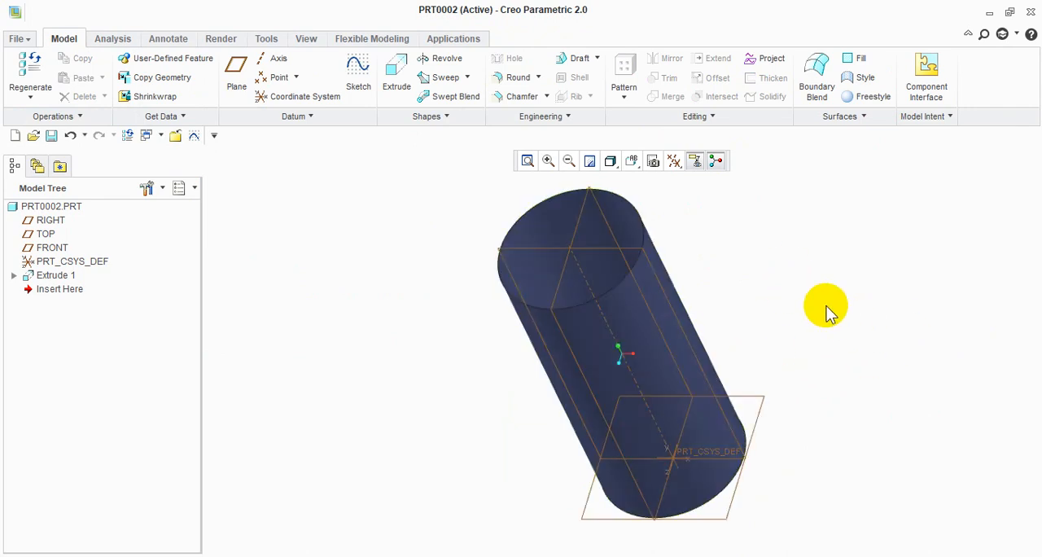
middle_click_drag(793, 302, 729, 281)
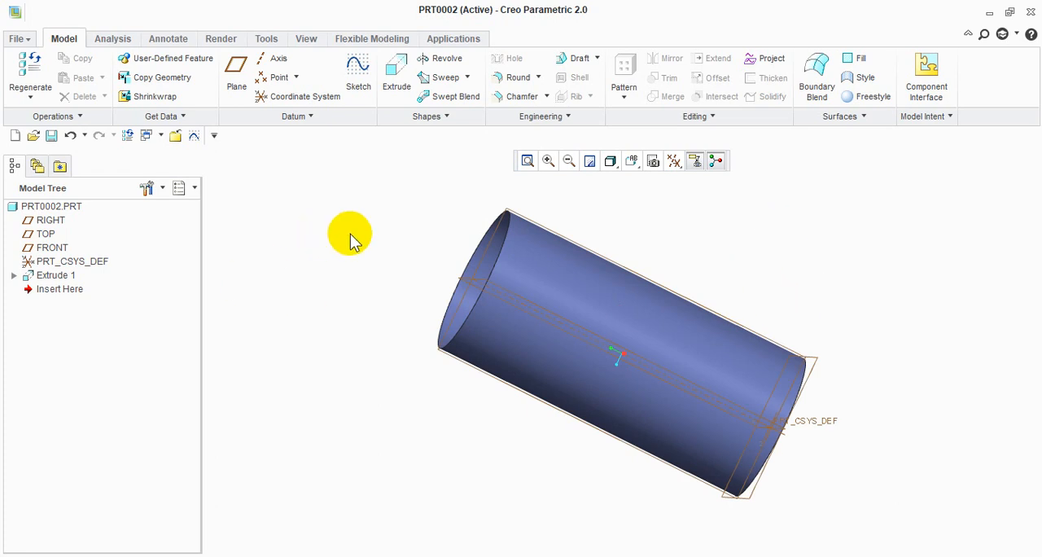
middle_click_drag(720, 244, 905, 237)
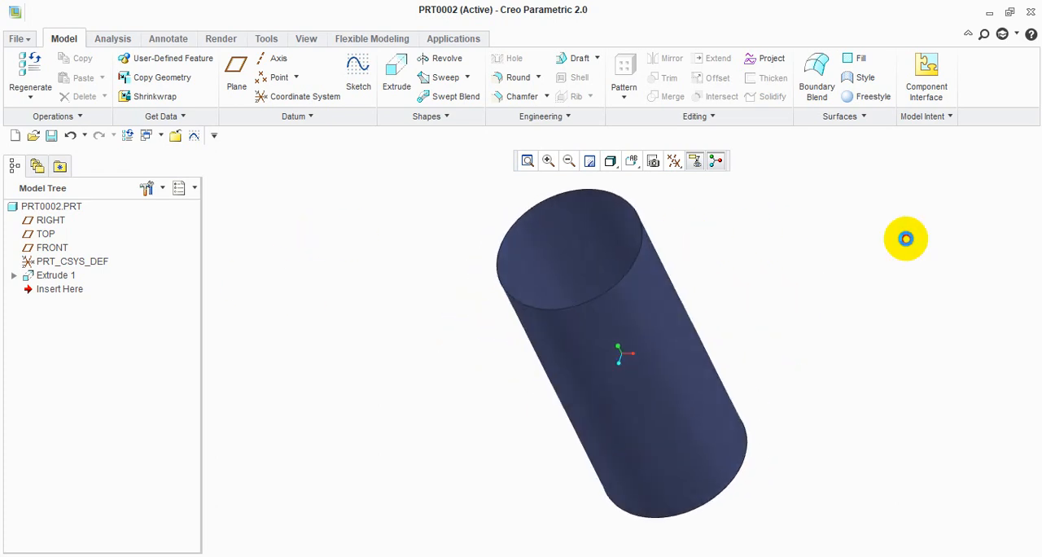
Start an Extrude on the RIGHT plane, sketch an open S-shaped spline crossing the cylinder, and accept switching the feature to a surface
left_click(648, 374)
left_click(687, 341)
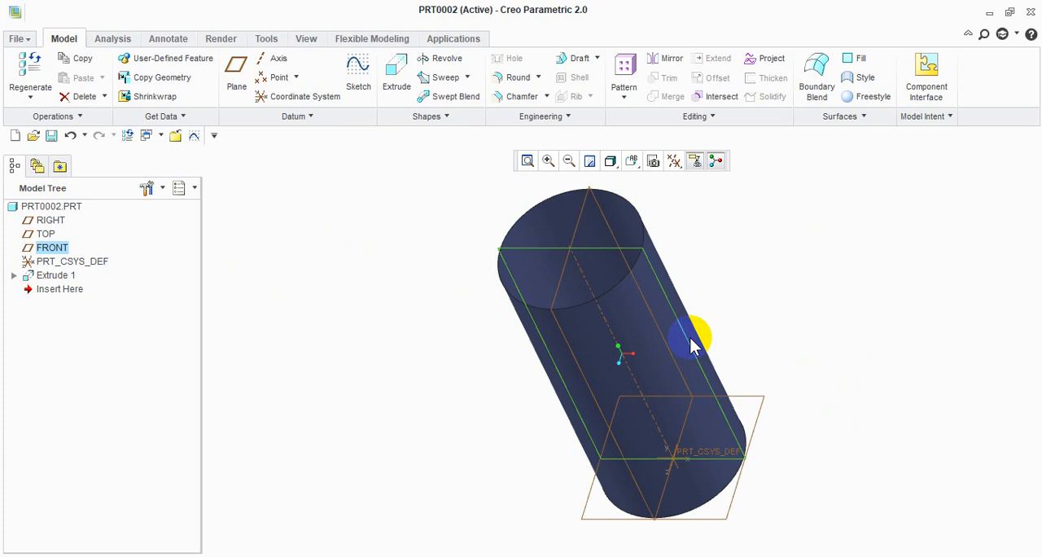
left_click(555, 289)
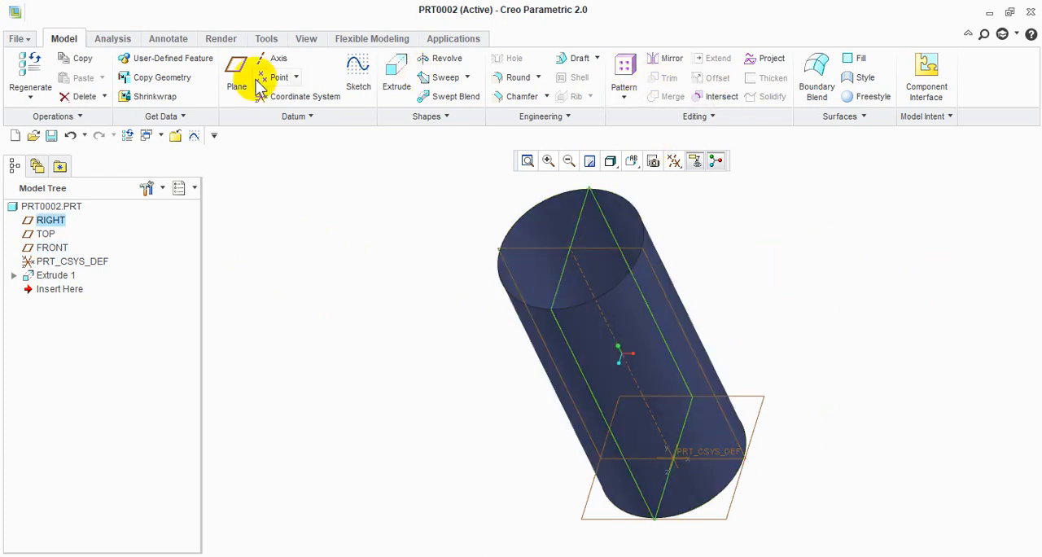
left_click(396, 72)
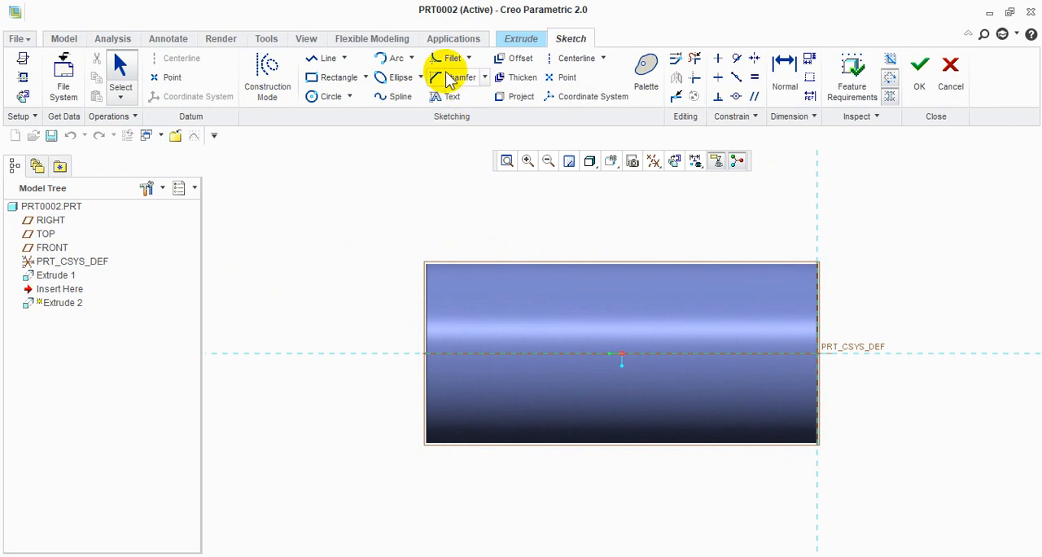
left_click(398, 97)
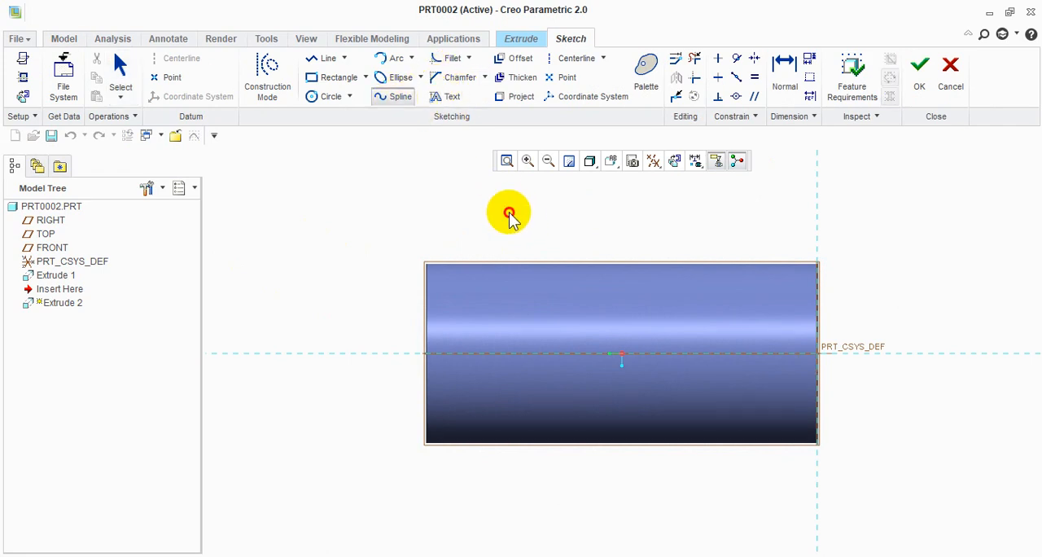
left_click(509, 213)
left_click(596, 349)
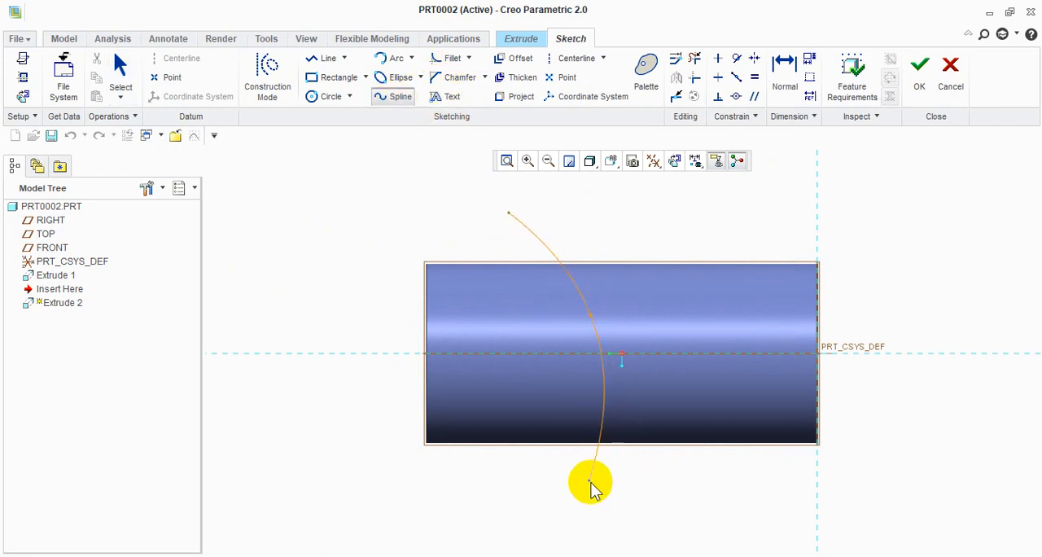
left_click(560, 443)
left_click(755, 541)
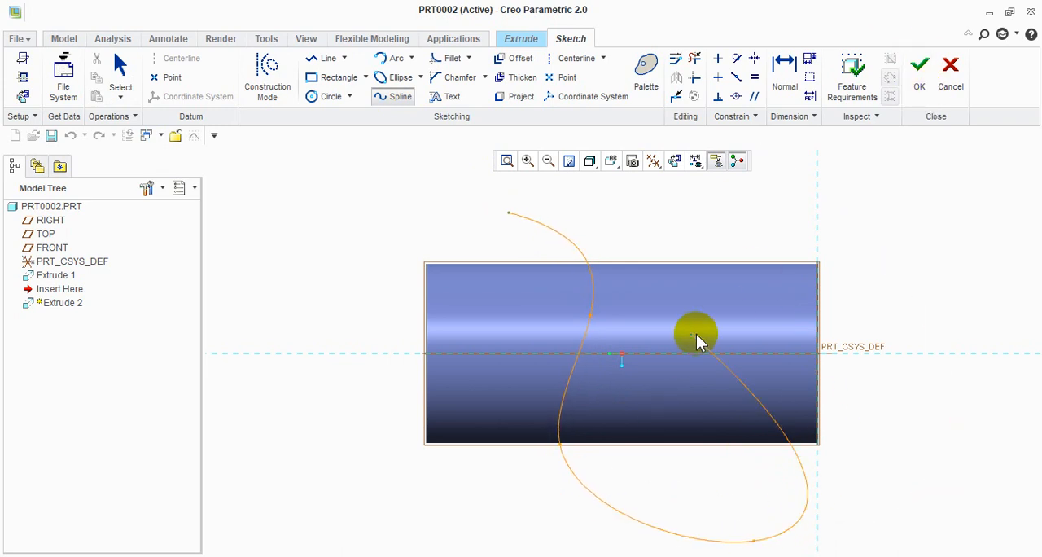
left_click(931, 87)
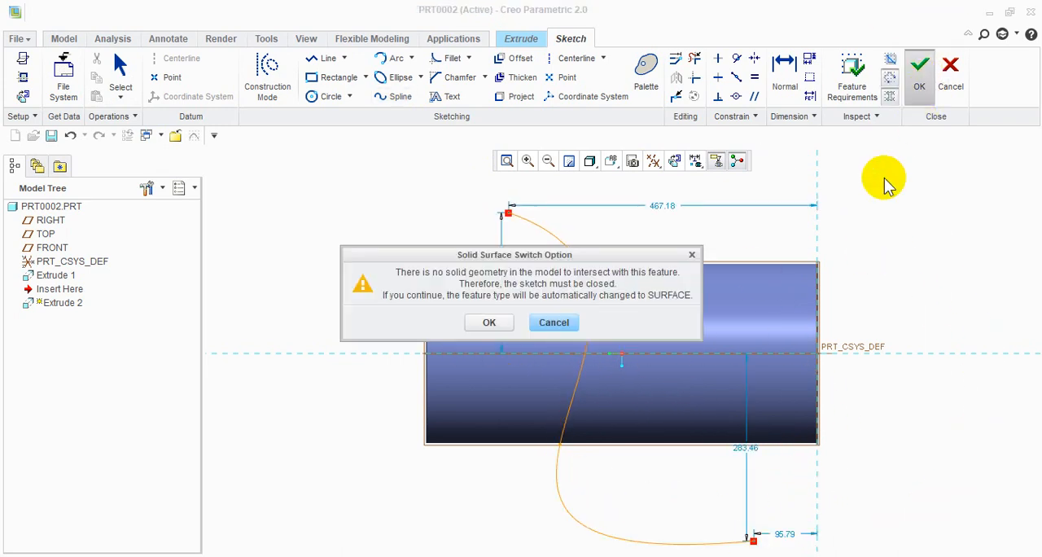
left_click(488, 324)
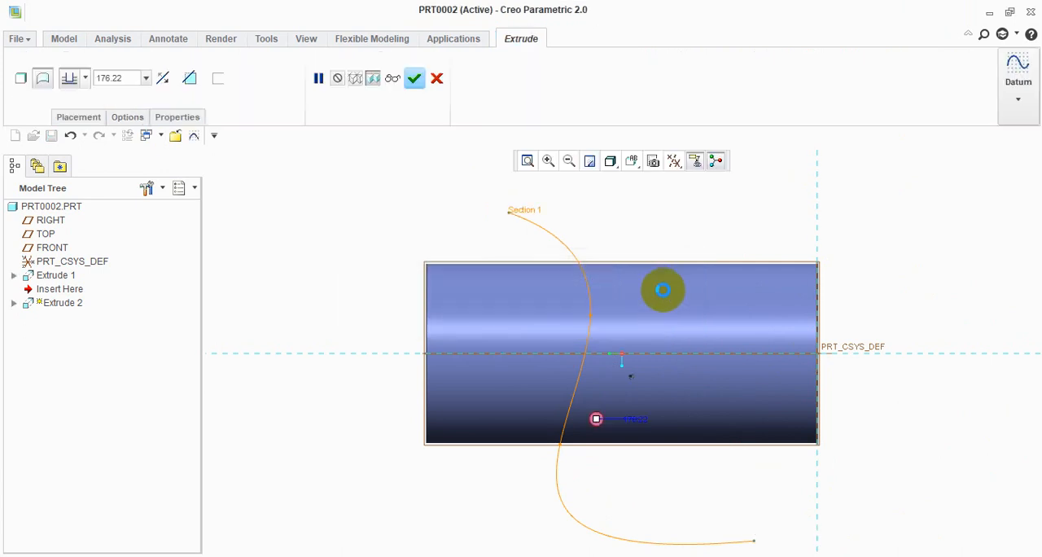
Extrude the spline symmetrically about the sketch plane to a total depth of 469.10
middle_click_drag(663, 287, 690, 374)
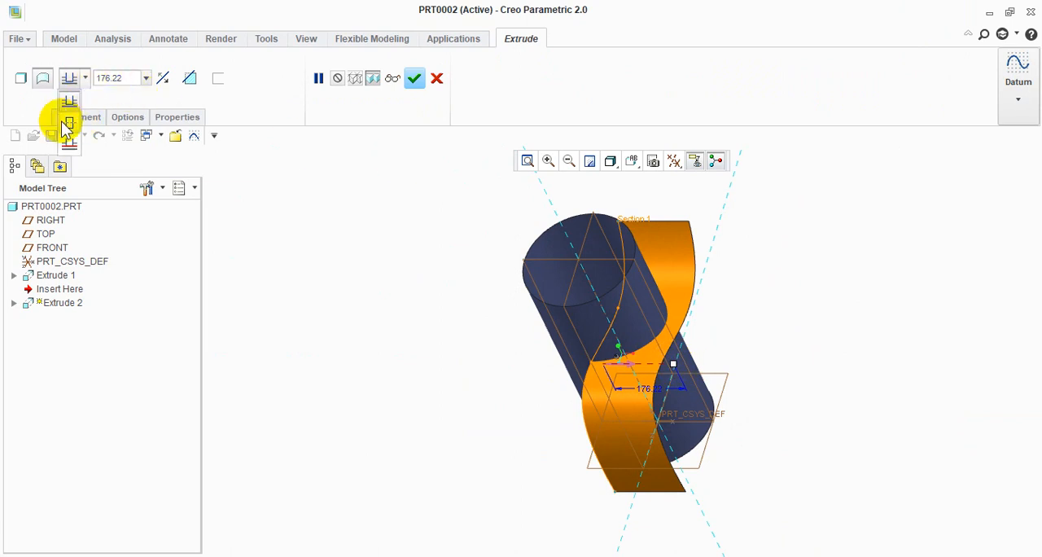
left_click(65, 123)
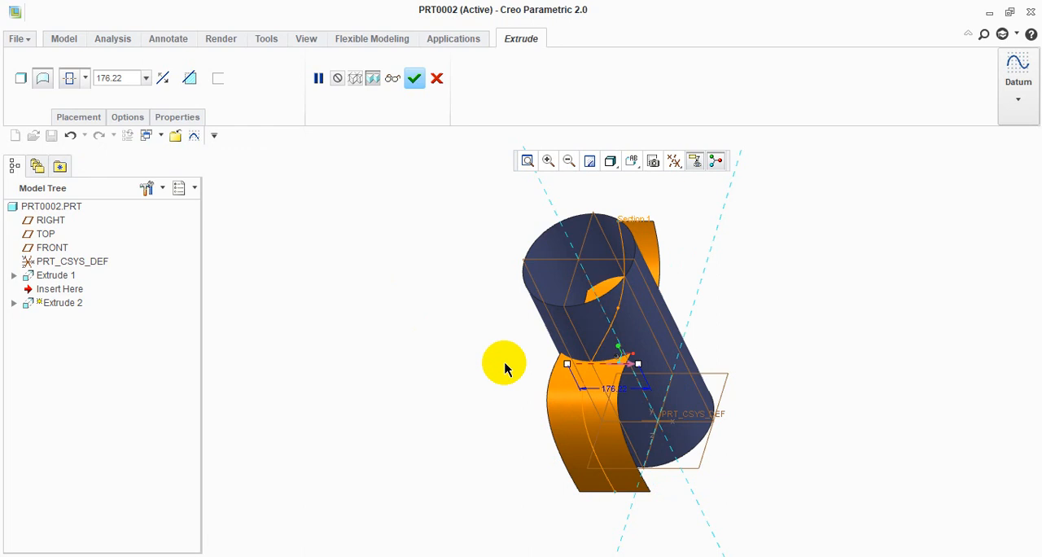
left_click_drag(639, 373, 697, 364)
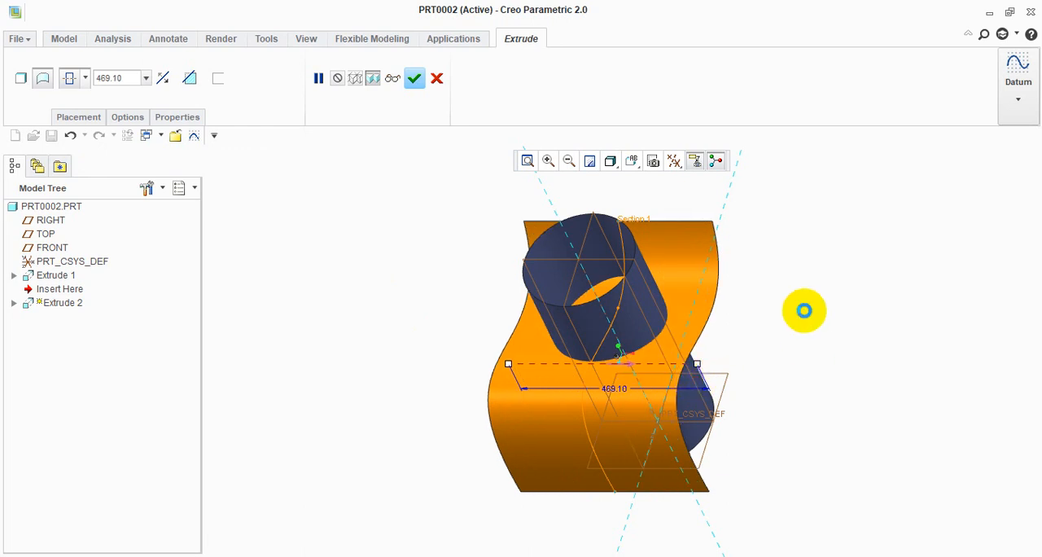
left_click(414, 79)
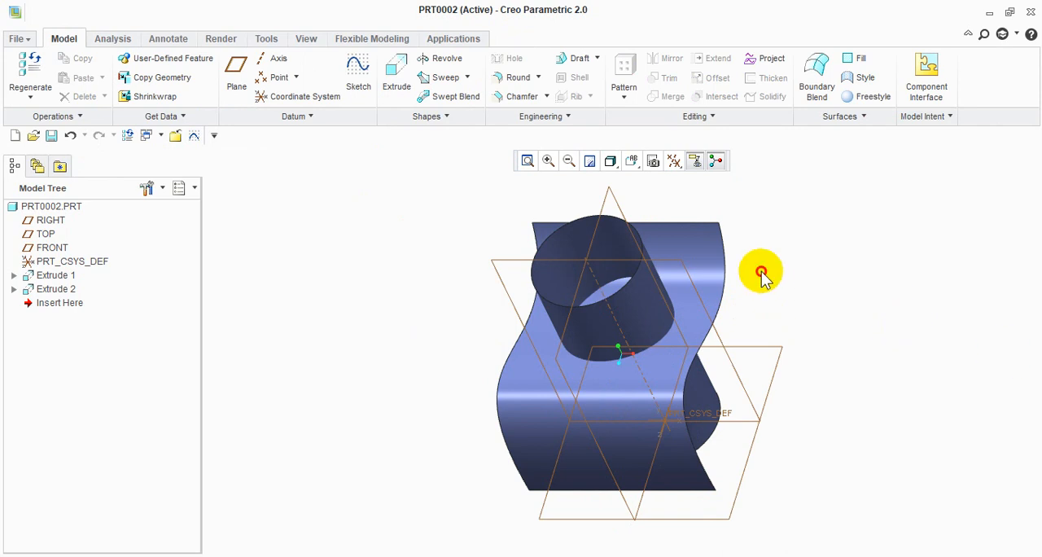
Trim the cylindrical surface using the curved surface Quilt:F6 as the trimming object
middle_click_drag(761, 272, 748, 364)
middle_click_drag(687, 283, 794, 221)
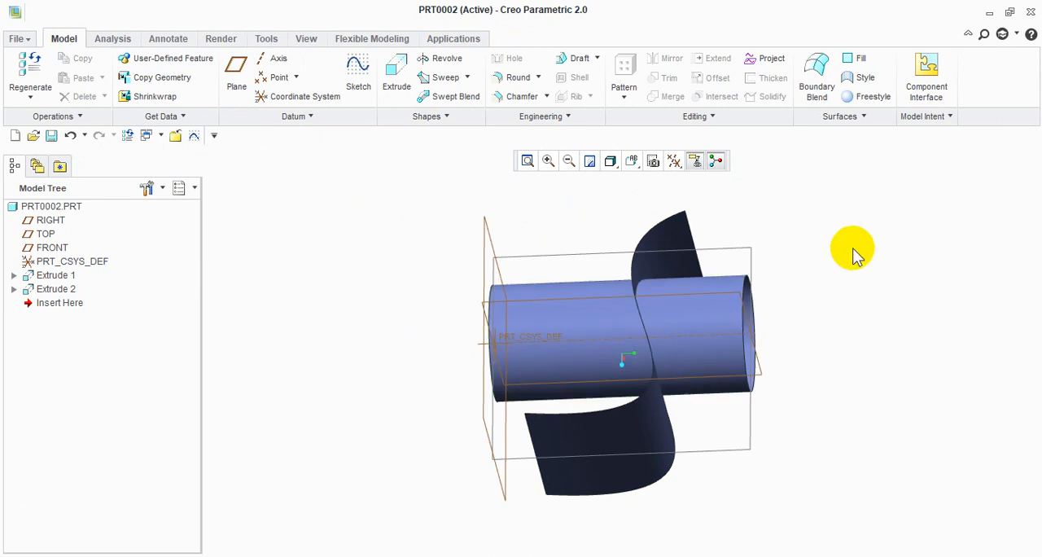
left_click(731, 316)
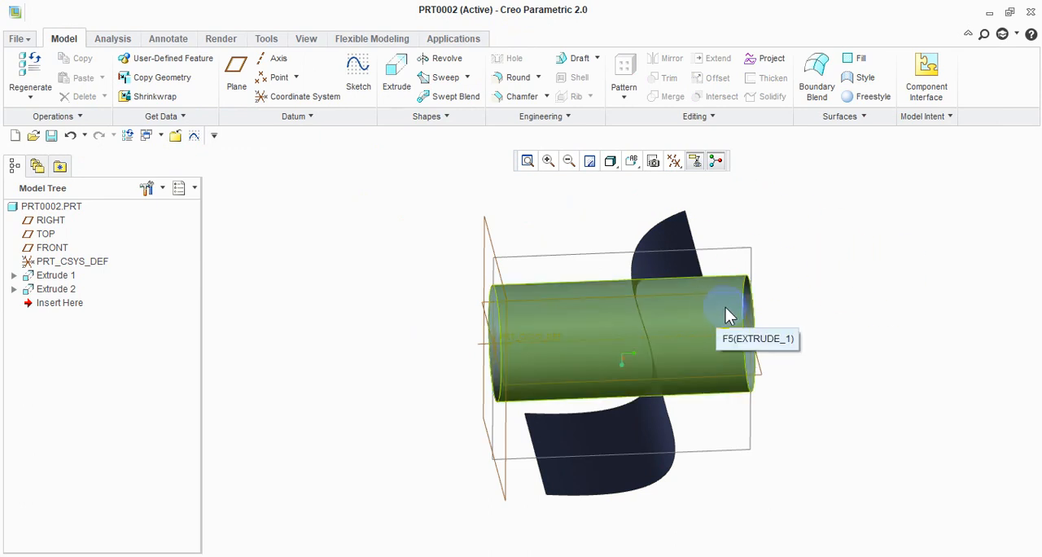
left_click(696, 319)
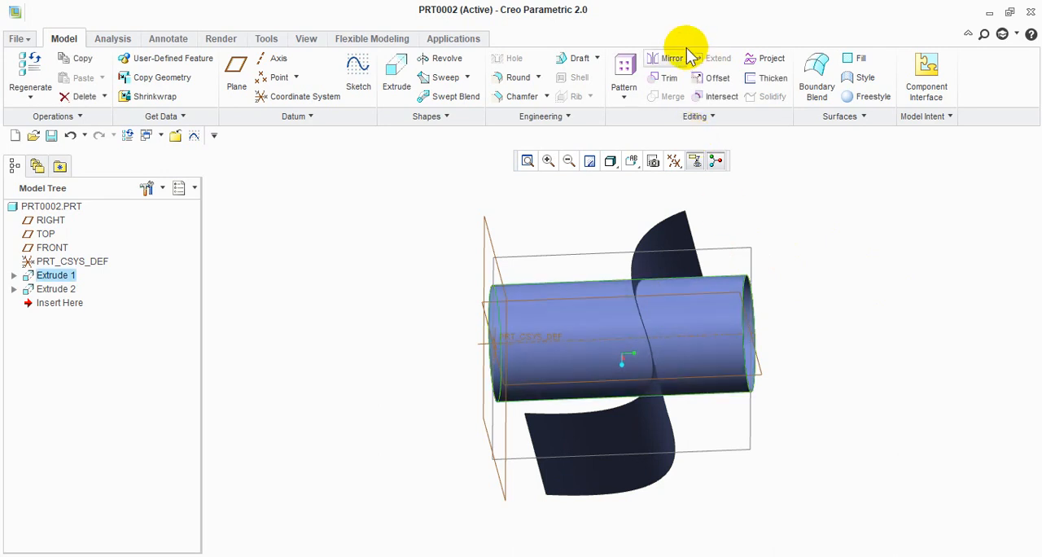
left_click(669, 75)
middle_click_drag(853, 323, 767, 291)
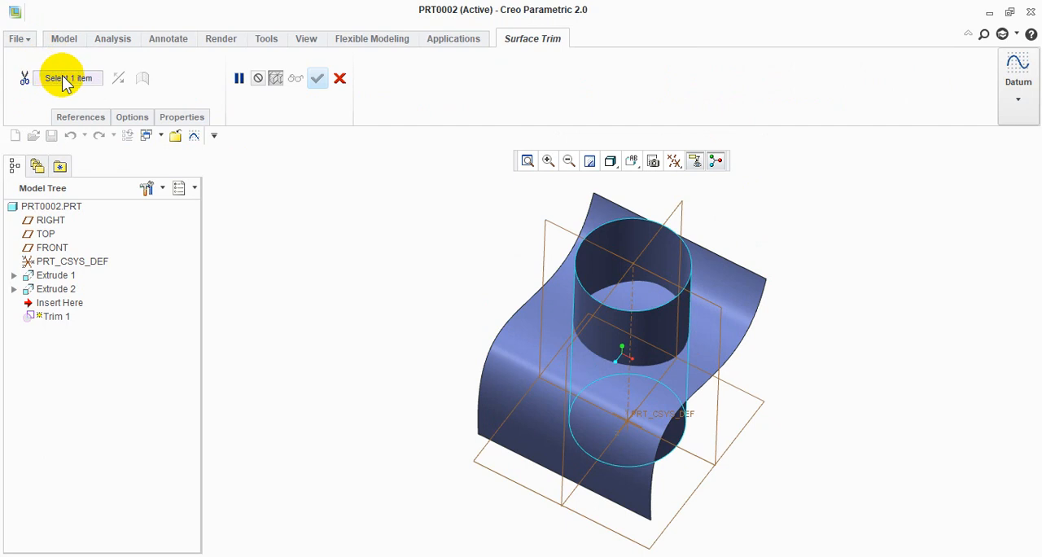
left_click(743, 291)
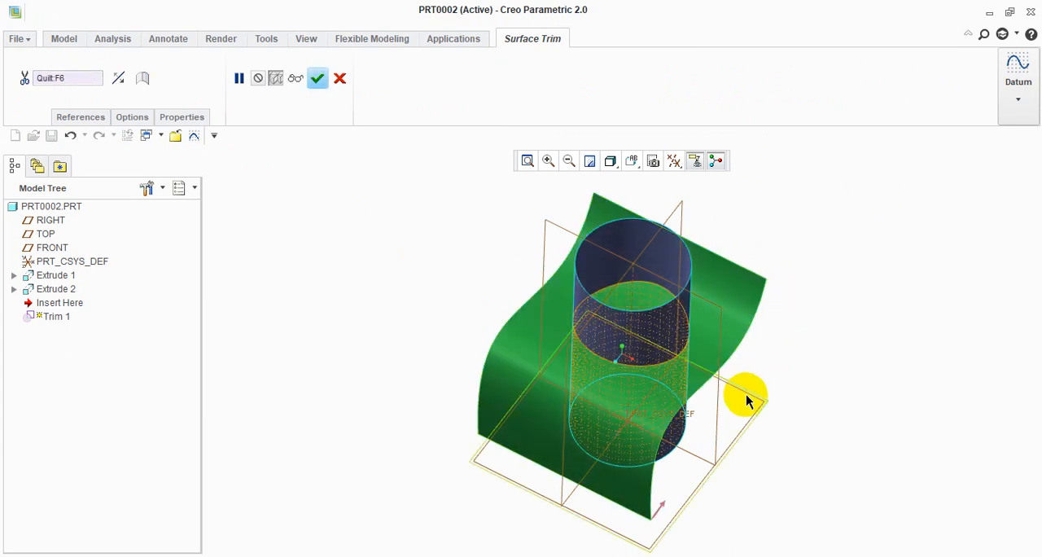
middle_click_drag(744, 396, 687, 364)
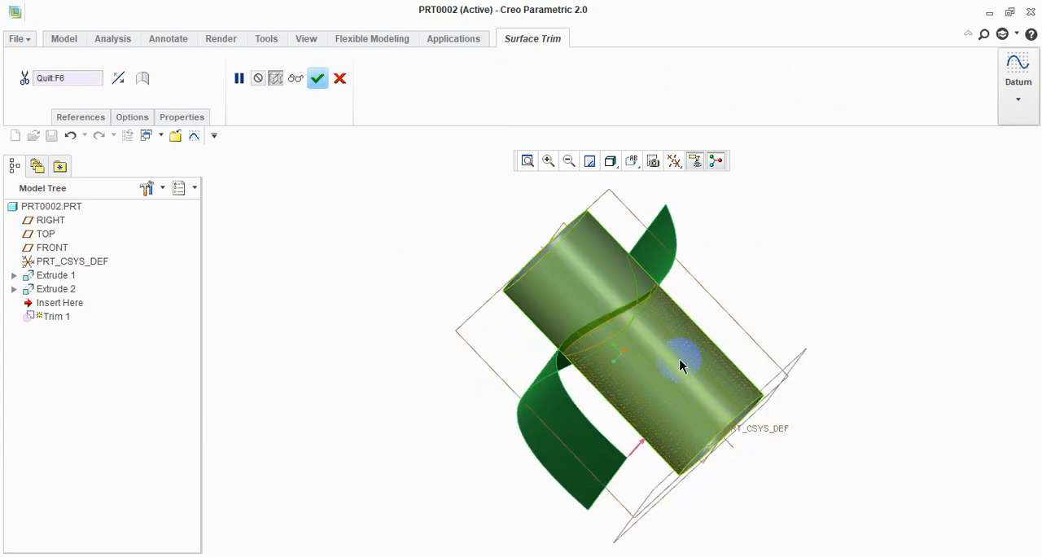
middle_click(679, 358)
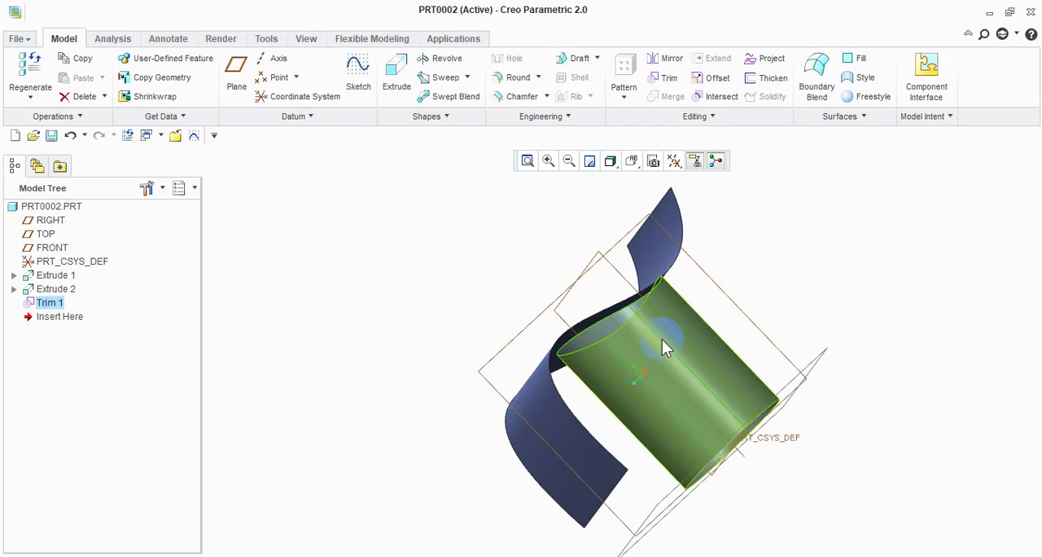
Inspect the trimmed cylinder from the curved surface's side and undo the trim
left_click(833, 261)
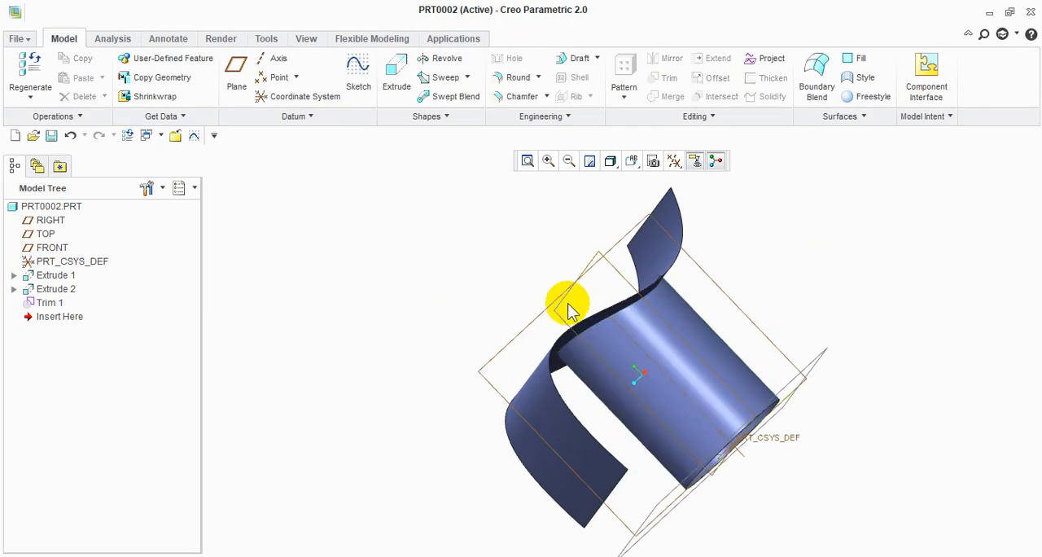
middle_click_drag(570, 302, 589, 359)
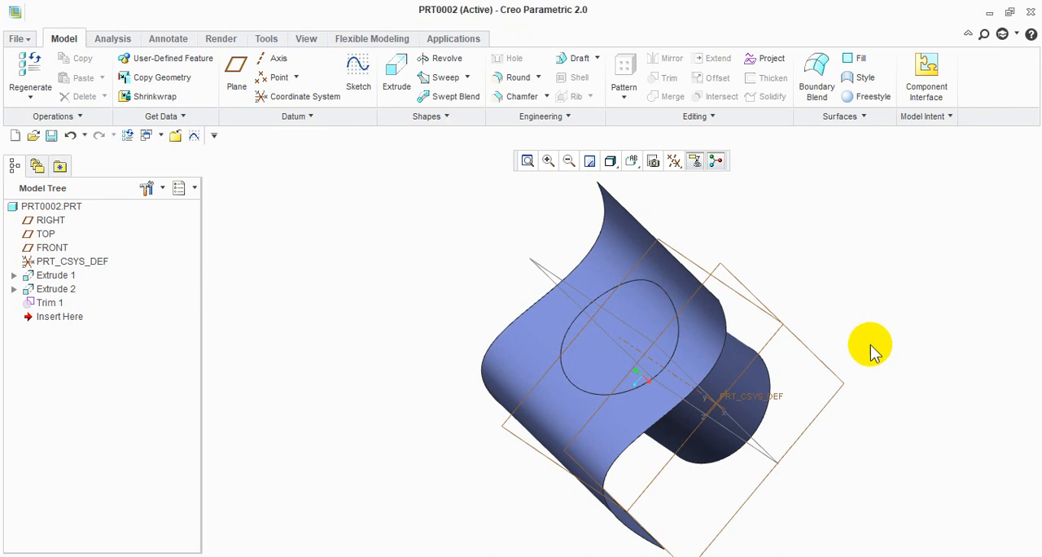
key("ctrl+z")
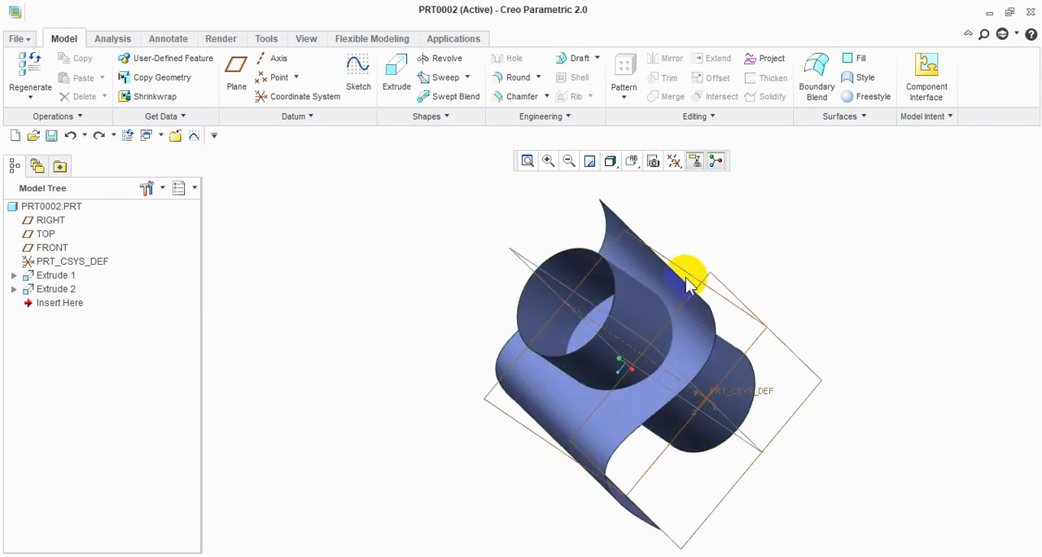
Select the cylindrical surface and start a Surface Trim on it
left_click(594, 381)
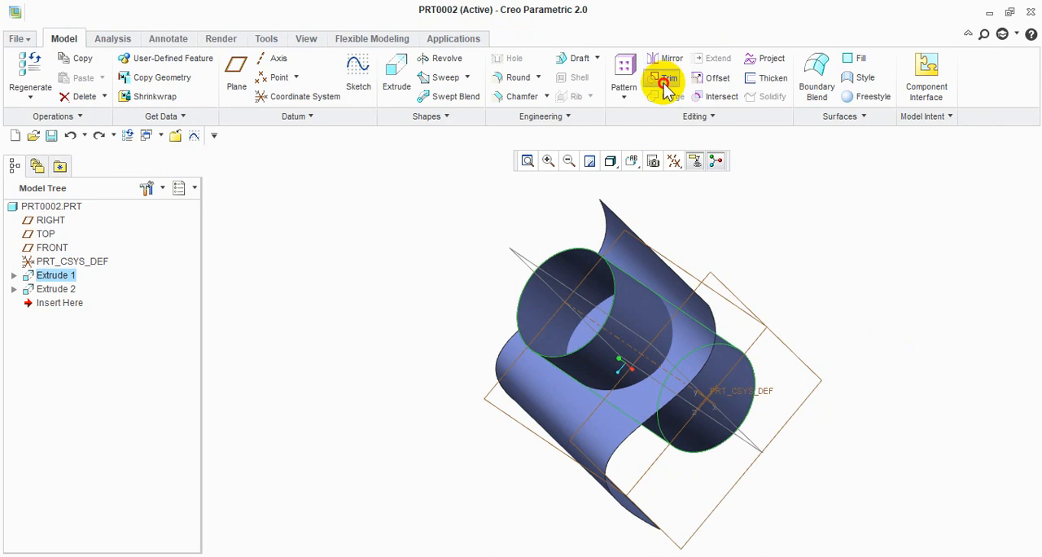
left_click(666, 79)
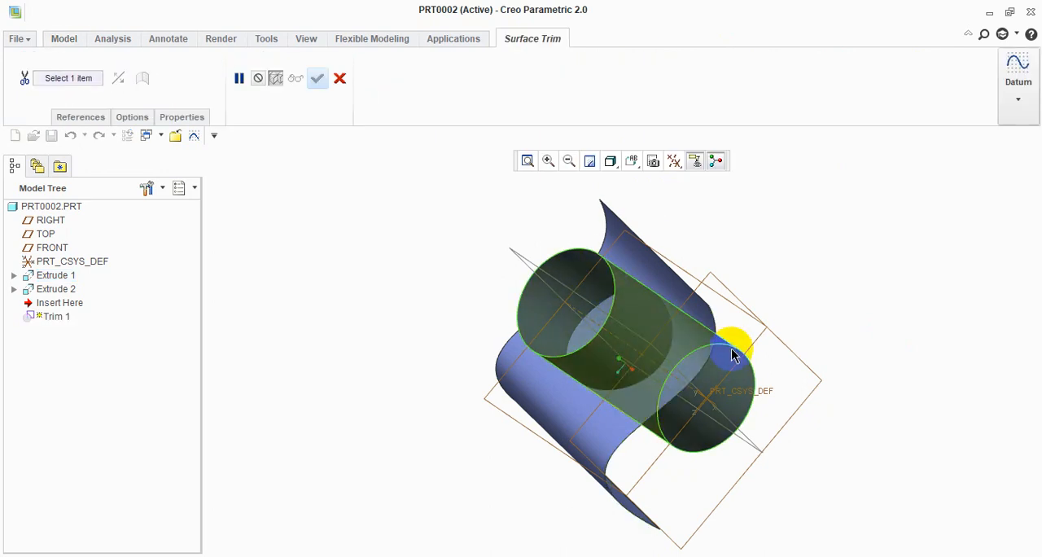
middle_click_drag(741, 374, 579, 282)
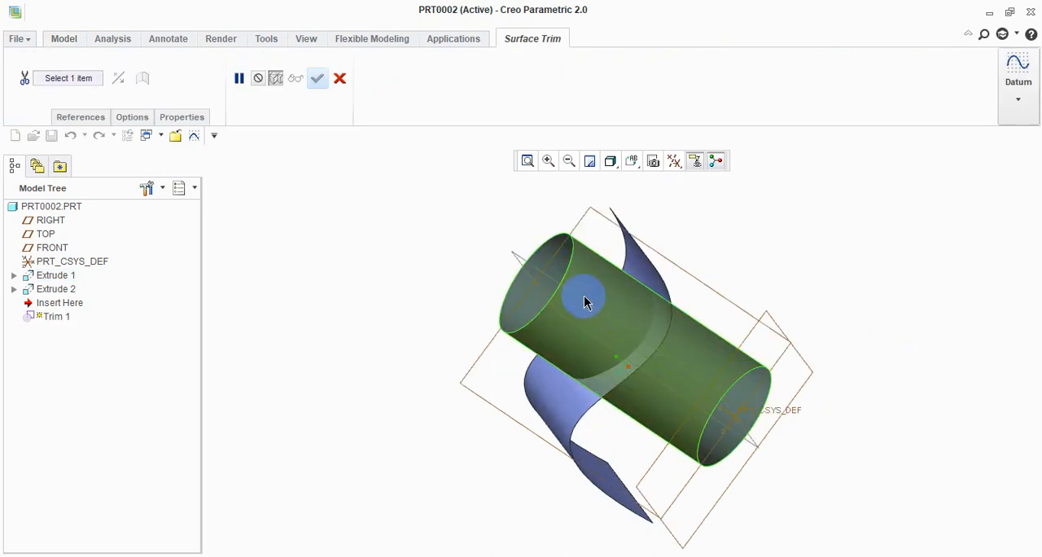